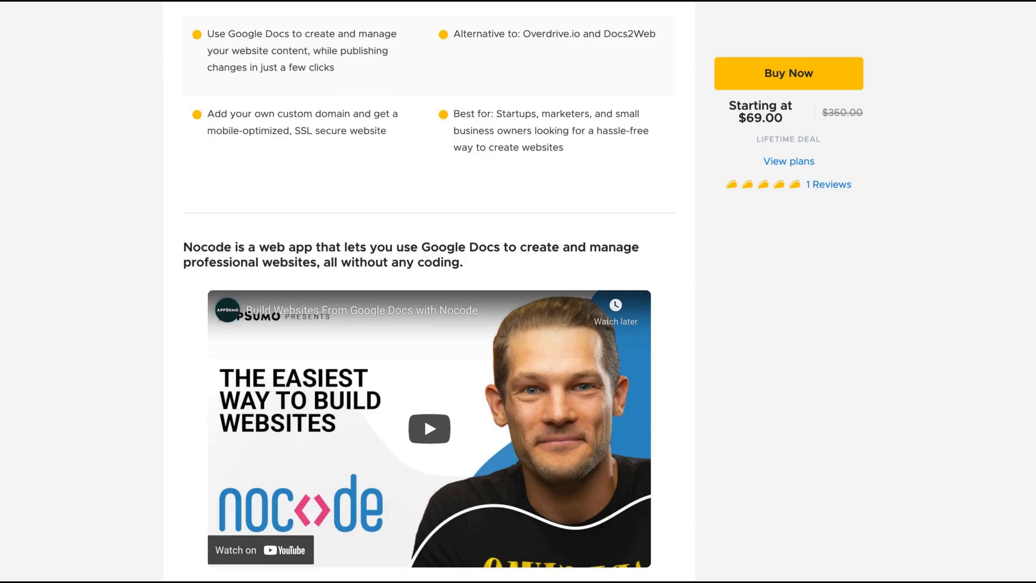
Review the Nocode deal page on AppSumo, from the product description and screenshots to the included features and license tiers
scroll(518, 291, up, 10)
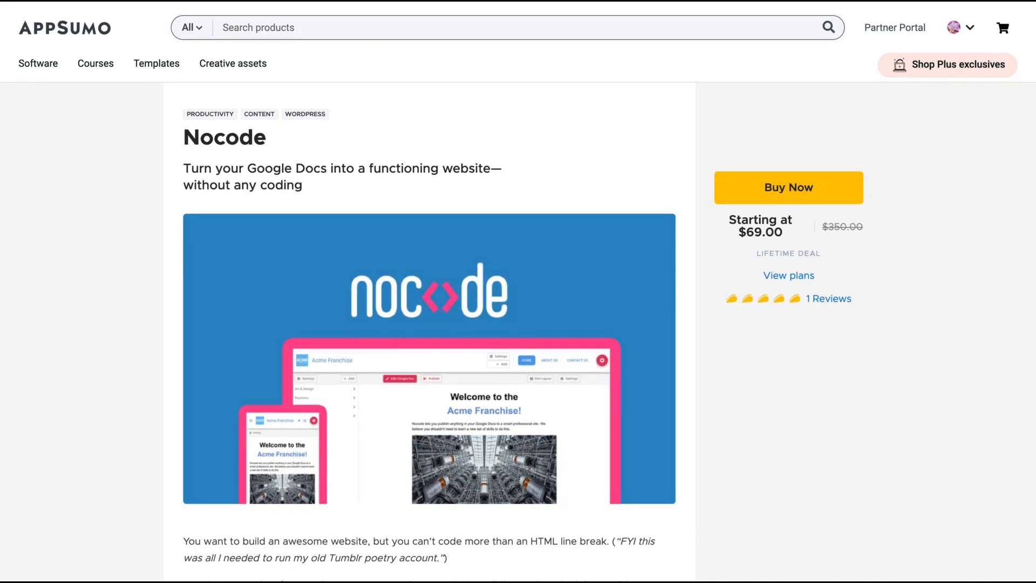
scroll(668, 312, down, 15)
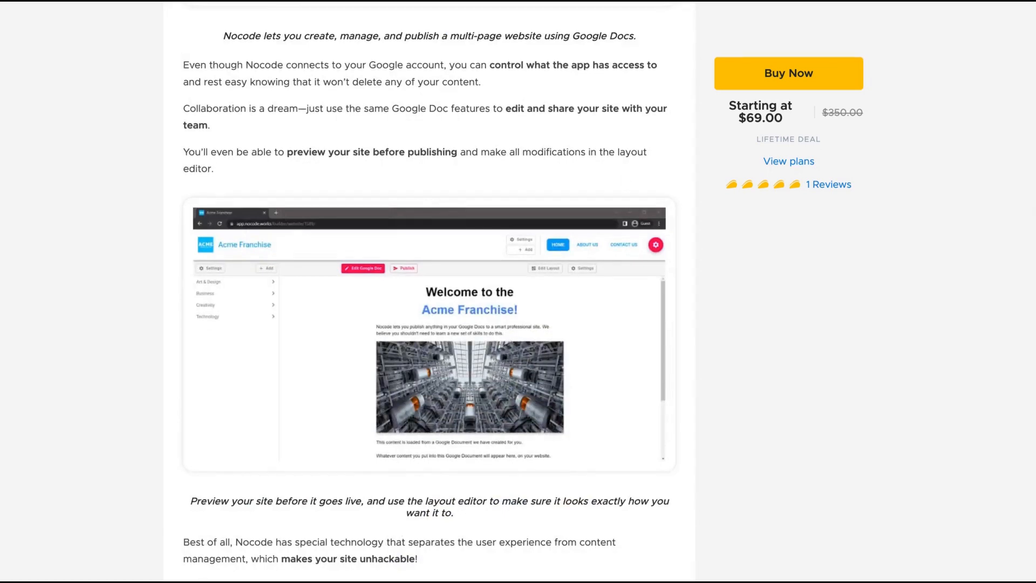
scroll(623, 170, down, 8)
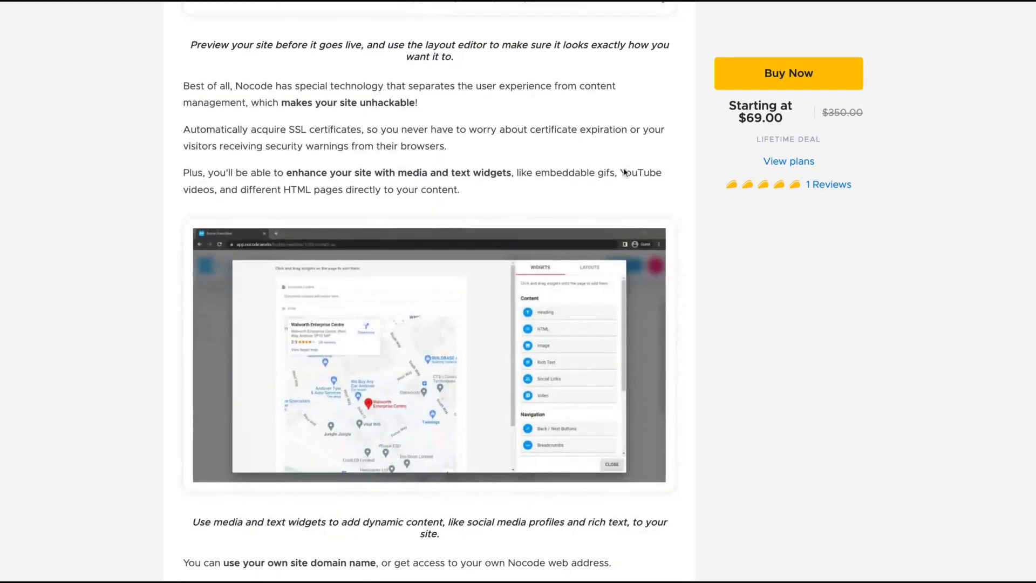
scroll(635, 226, down, 3)
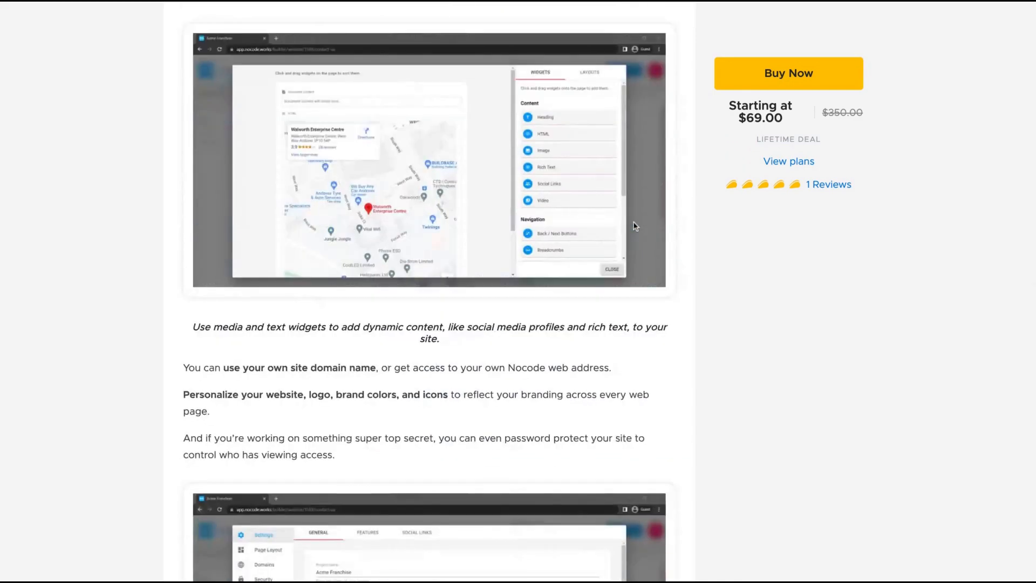
scroll(635, 226, down, 4)
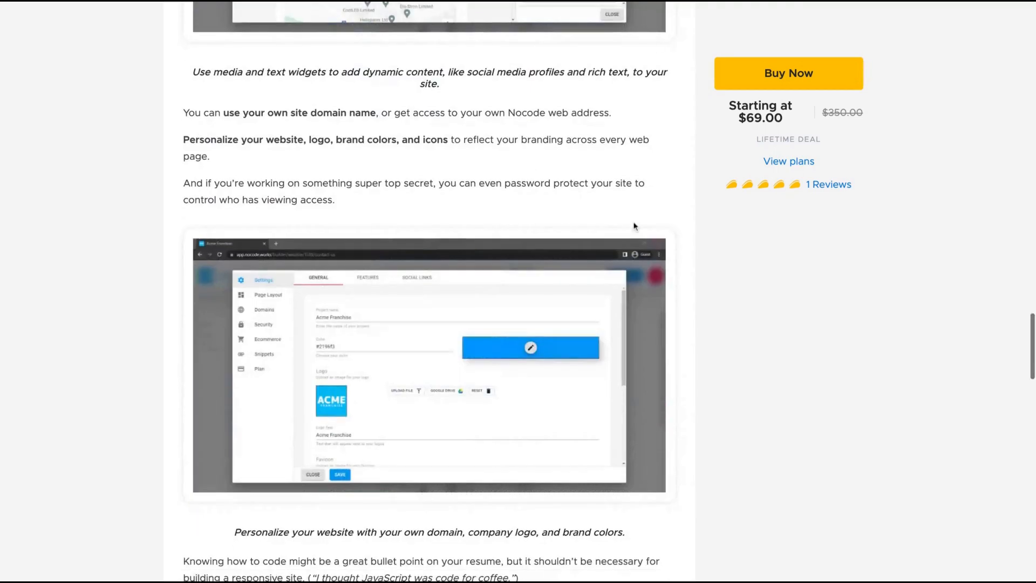
scroll(687, 338, down, 3)
scroll(688, 336, down, 7)
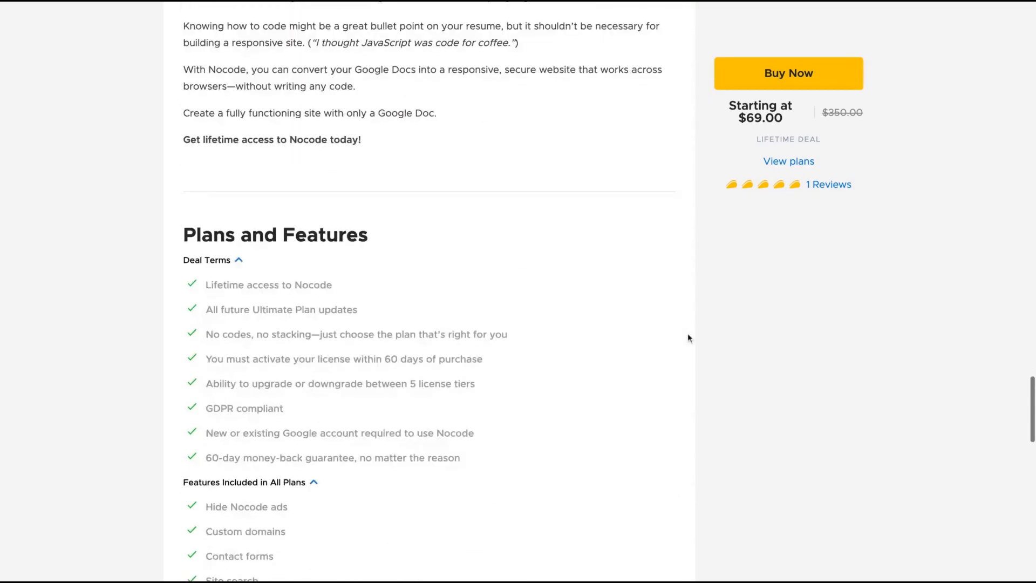
scroll(687, 338, down, 6)
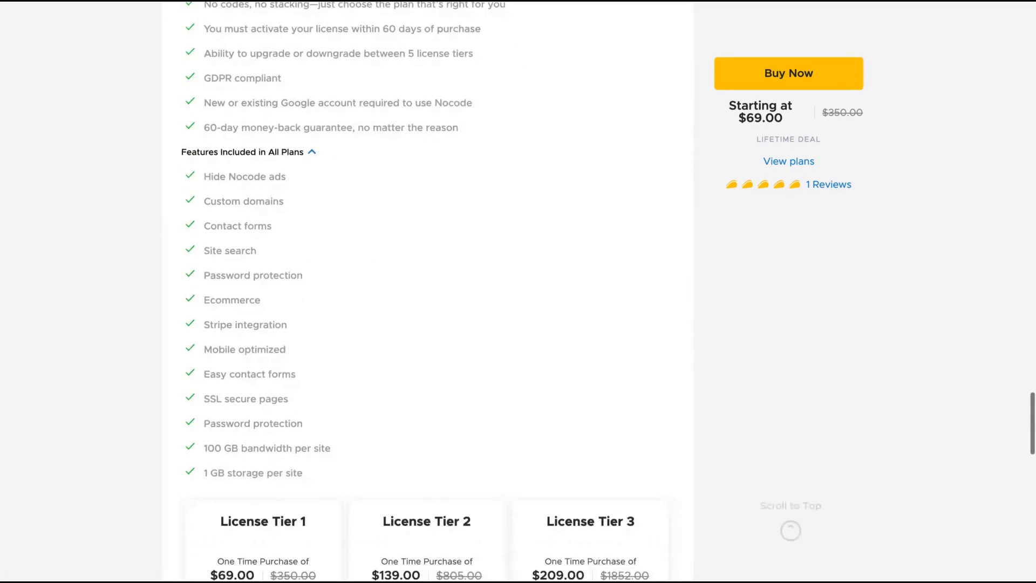
scroll(427, 291, down, 1)
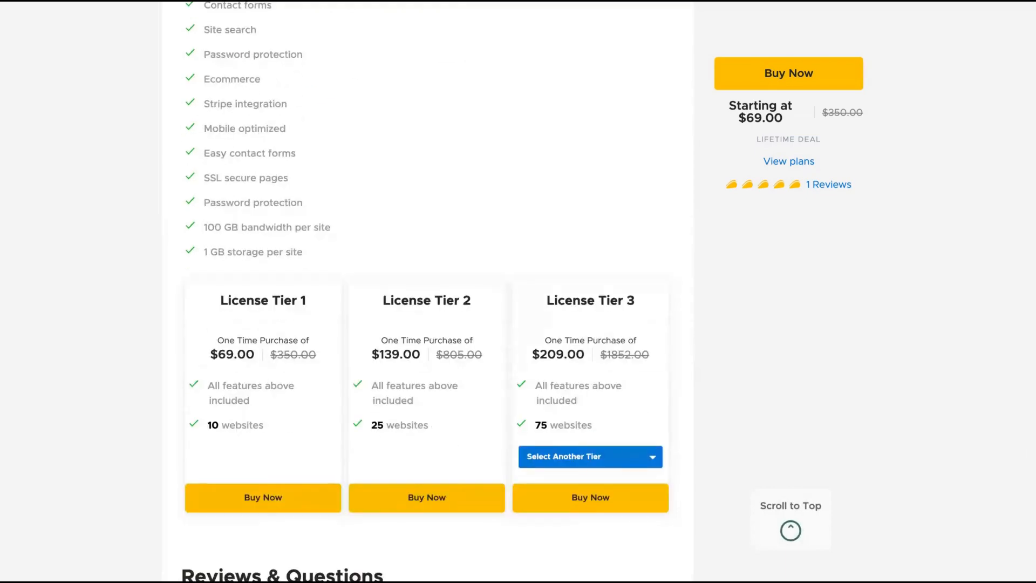
scroll(293, 308, up, 7)
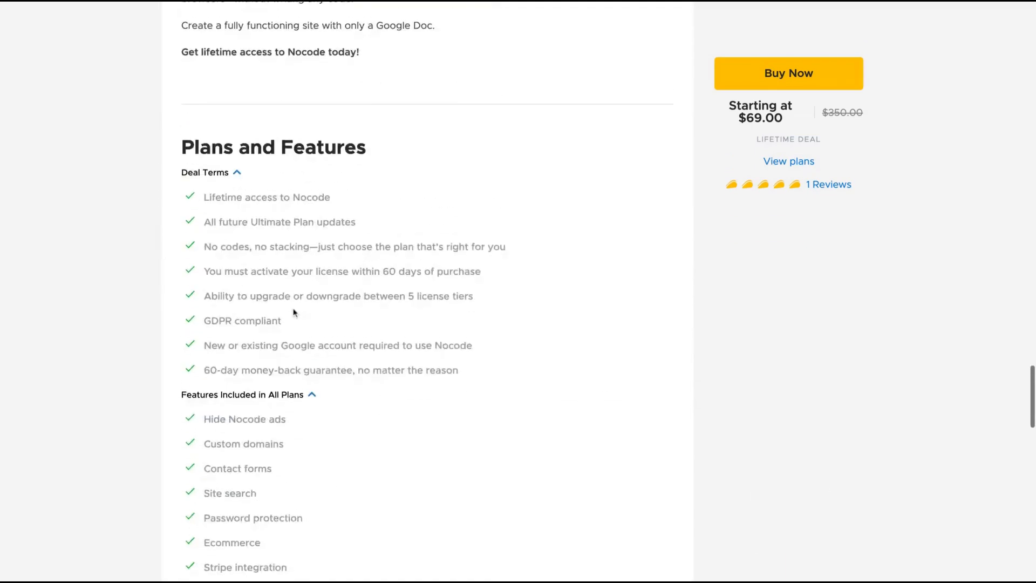
scroll(294, 312, down, 5)
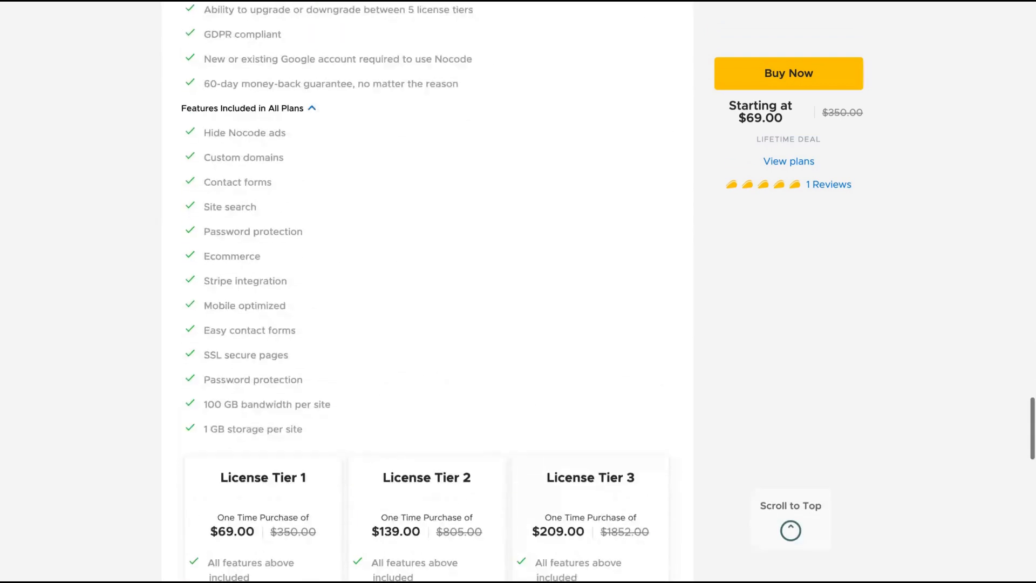
scroll(317, 333, down, 4)
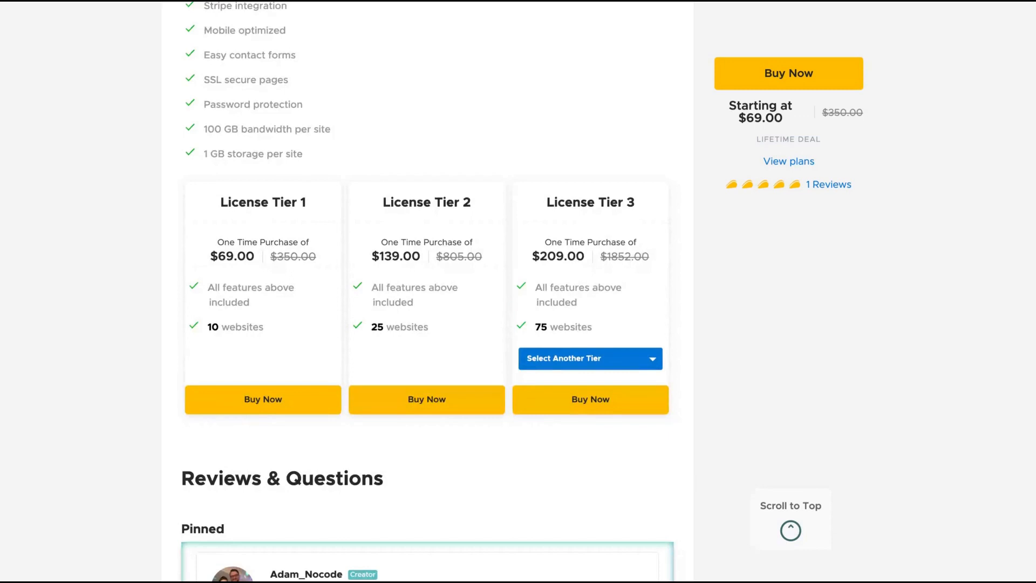
View the higher license tier options in the third pricing card, including License Tier 5
click(554, 370)
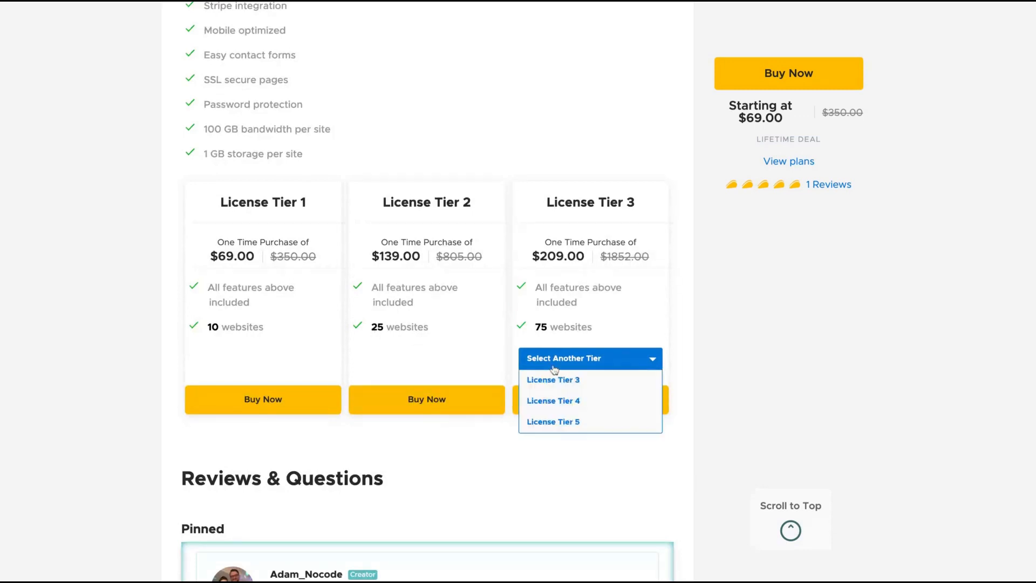
click(555, 432)
click(558, 374)
click(550, 422)
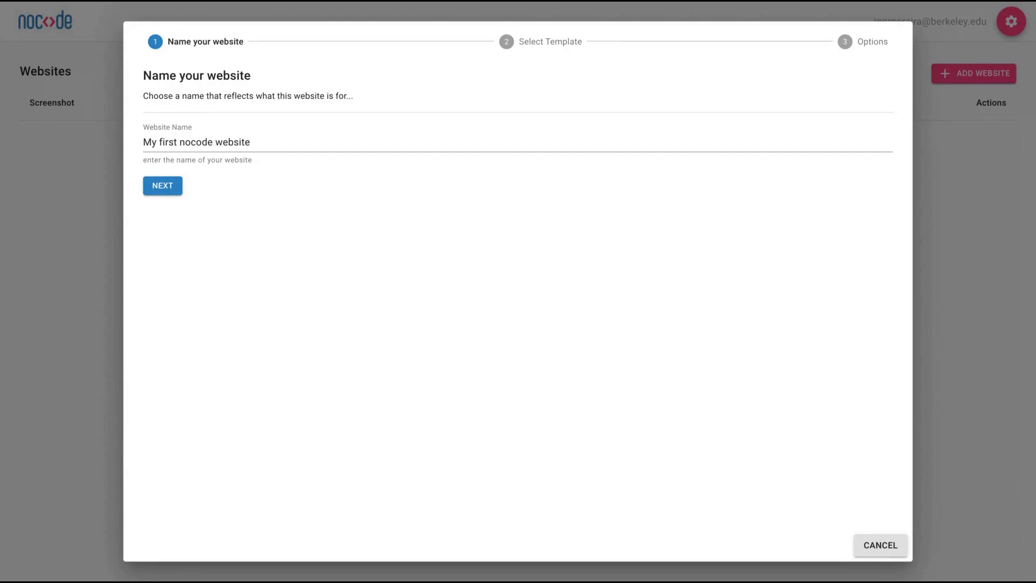
Name the new Nocode website AppSumo and continue to the template selection
triple_click(254, 143)
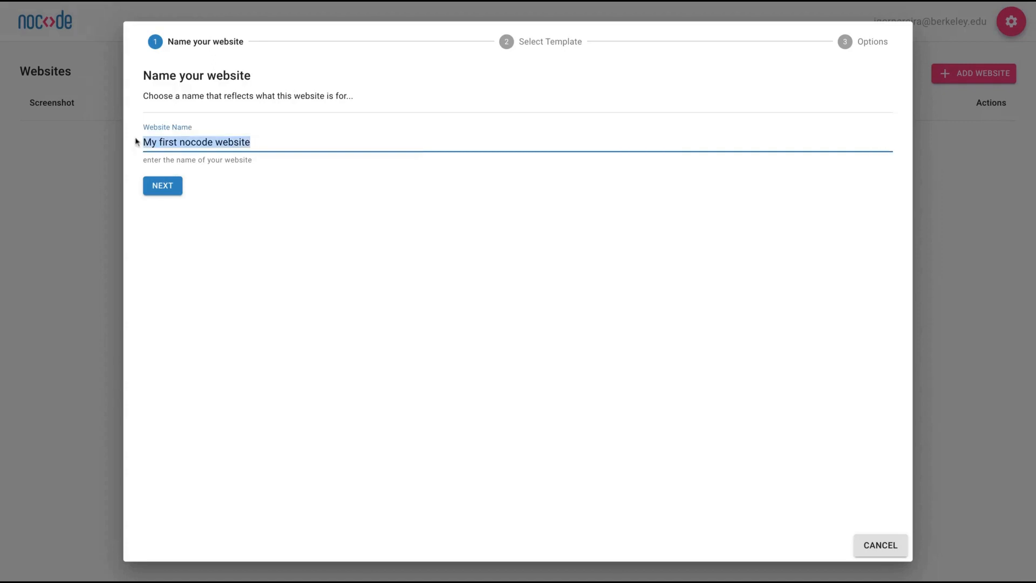
text(AppSum)
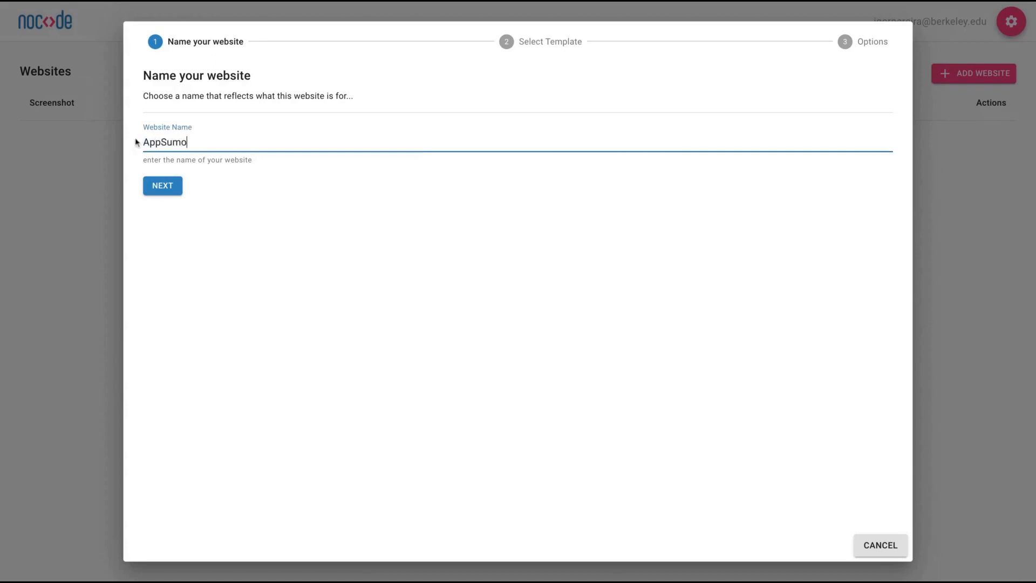
text(o)
click(162, 187)
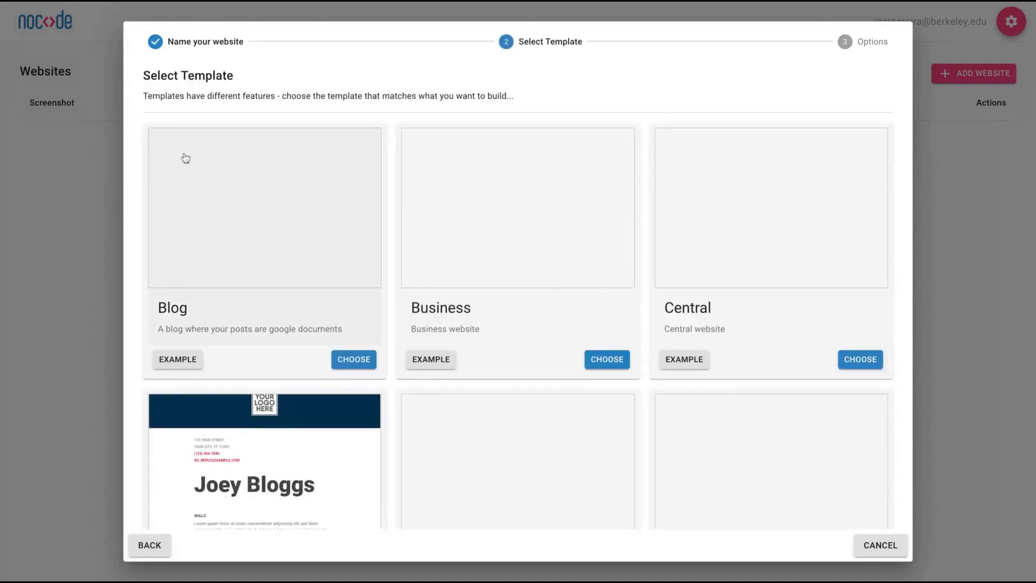
Open the Blog template's example site and look through its WTF is Nocode post, About page and home page
scroll(427, 248, down, 1)
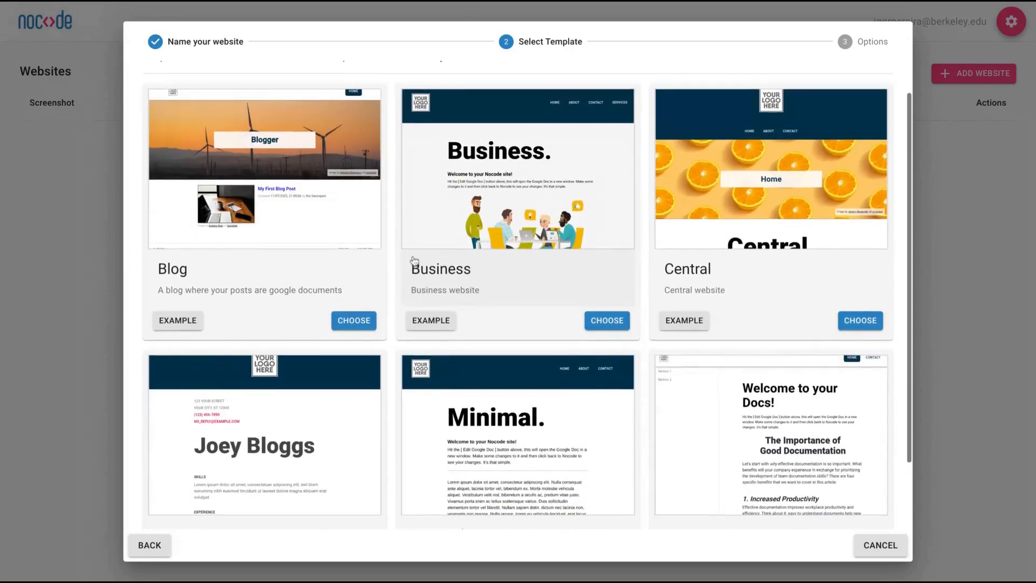
scroll(410, 259, up, 1)
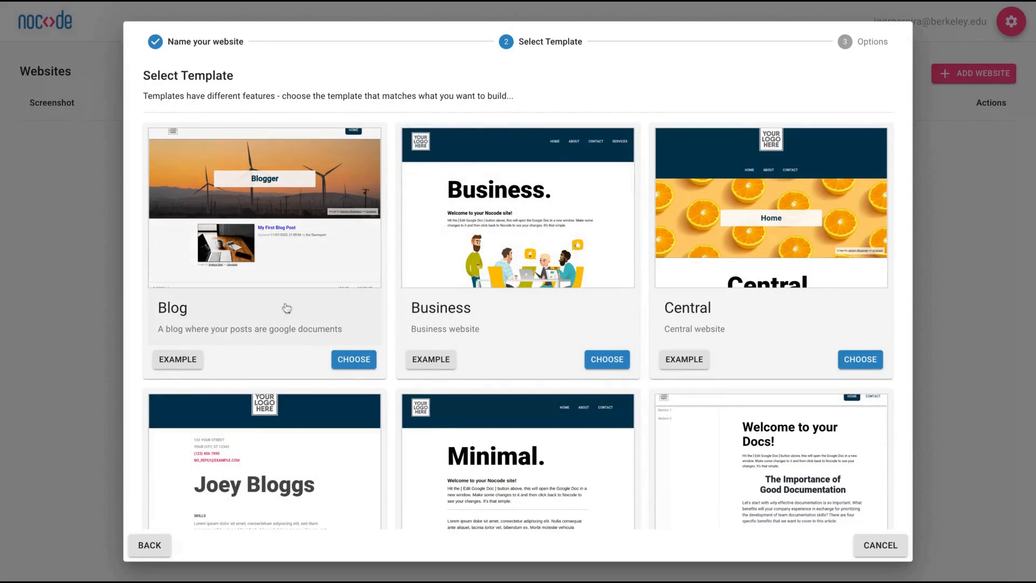
click(191, 361)
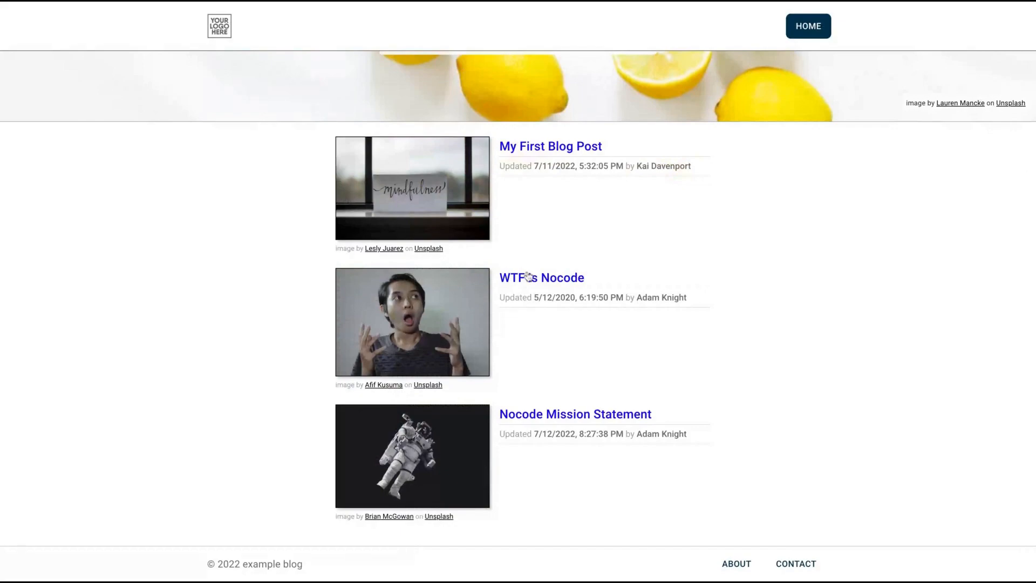
click(528, 276)
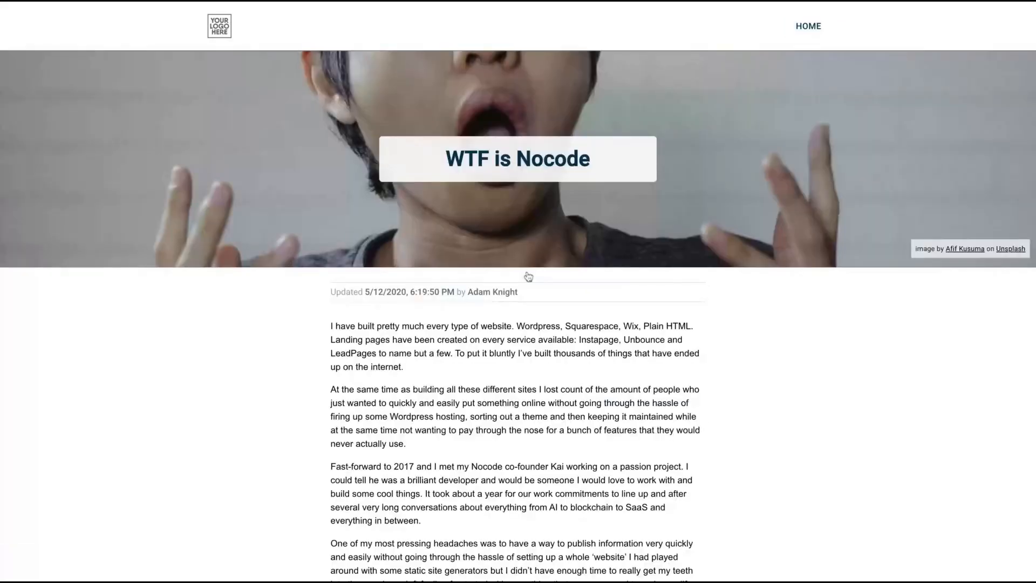
scroll(470, 257, down, 5)
scroll(459, 256, up, 5)
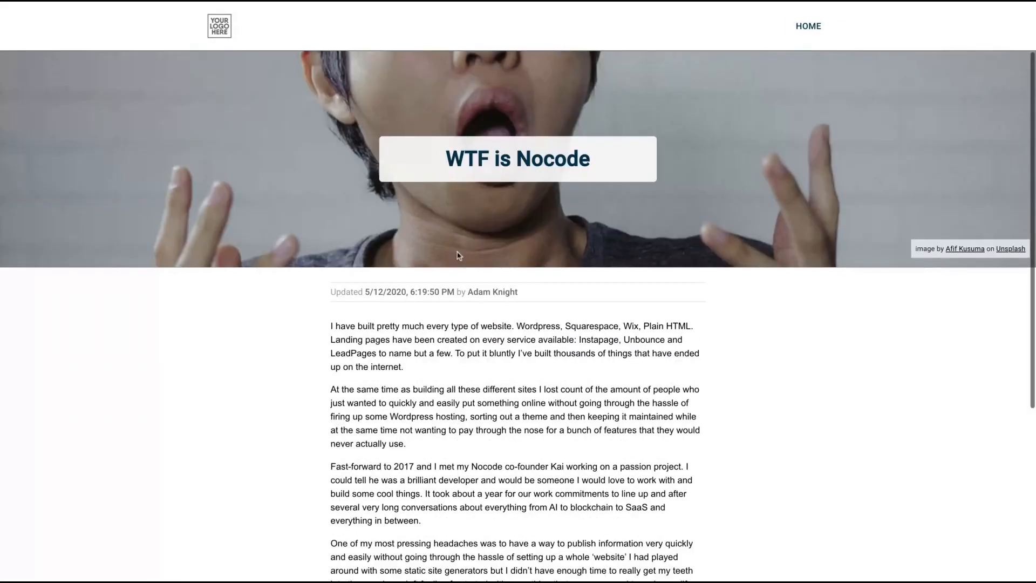
scroll(459, 256, down, 5)
click(723, 566)
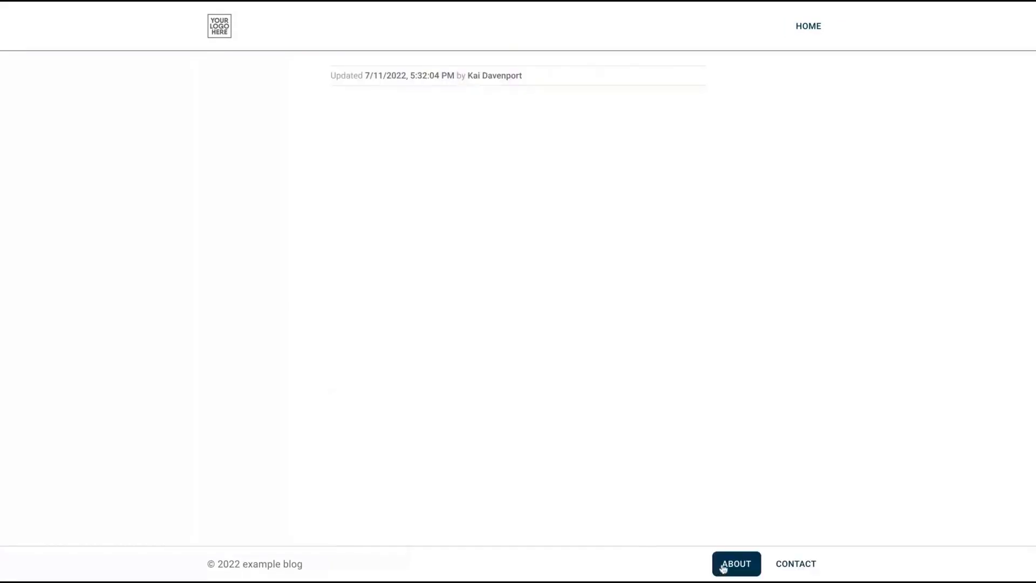
scroll(690, 410, down, 6)
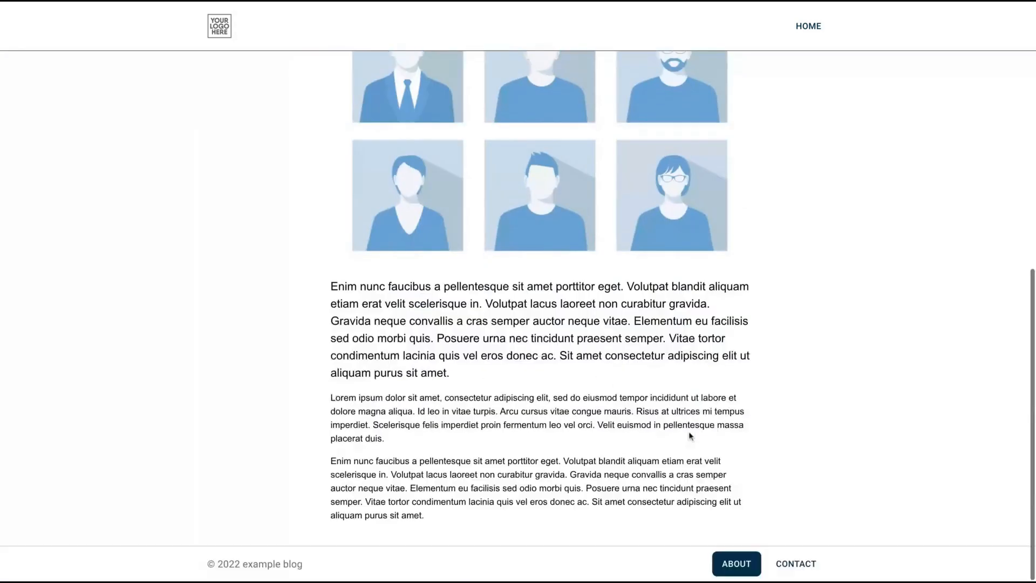
scroll(690, 436, up, 6)
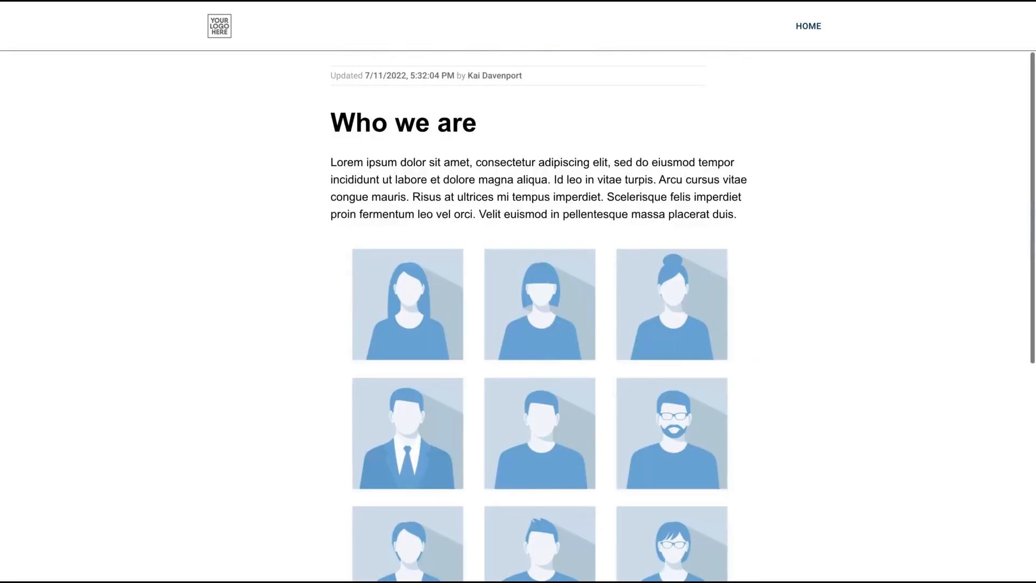
click(812, 24)
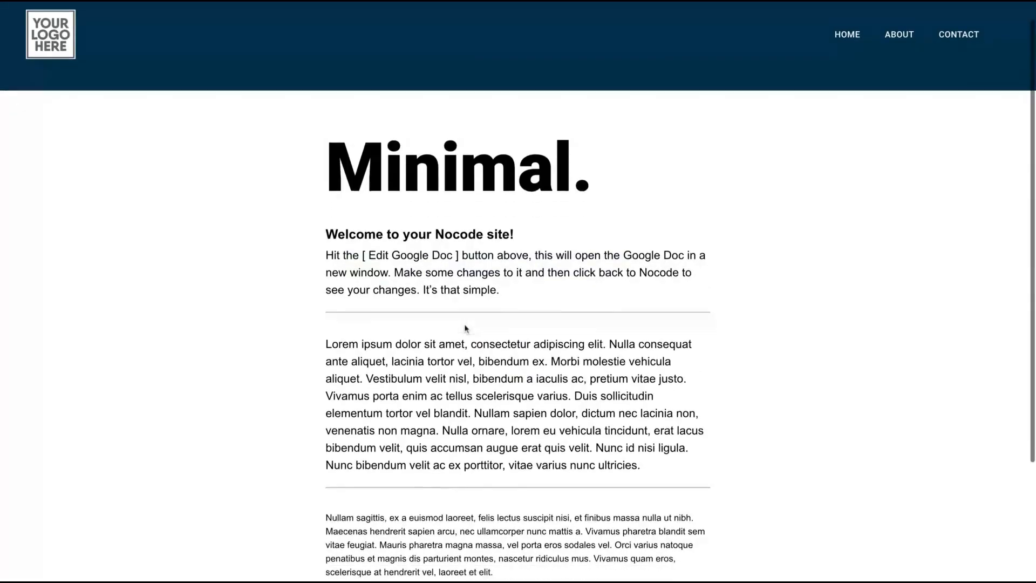
Look through the home page of the Minimal template's example site
scroll(470, 334, down, 3)
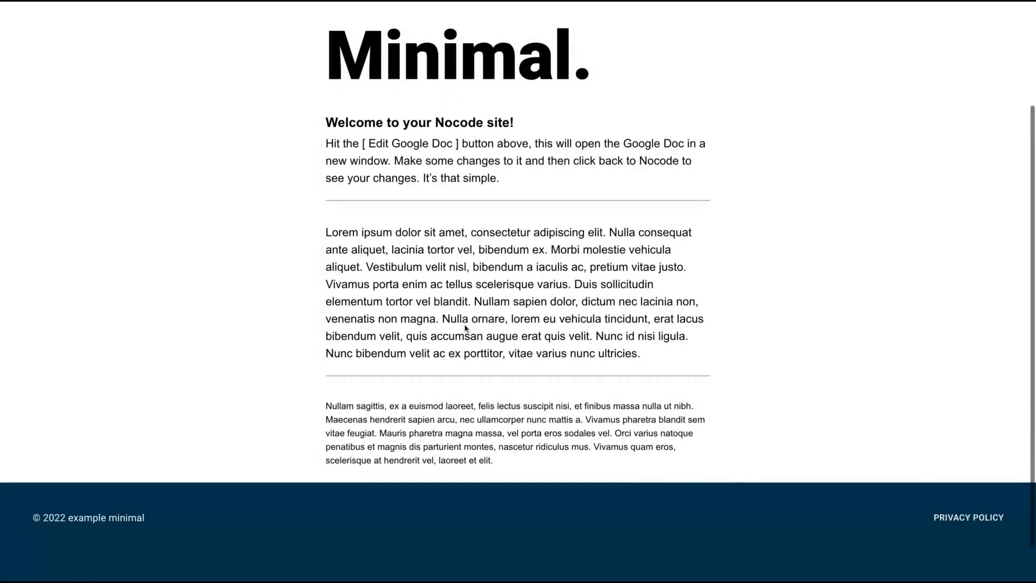
scroll(453, 324, up, 4)
scroll(879, 108, down, 1)
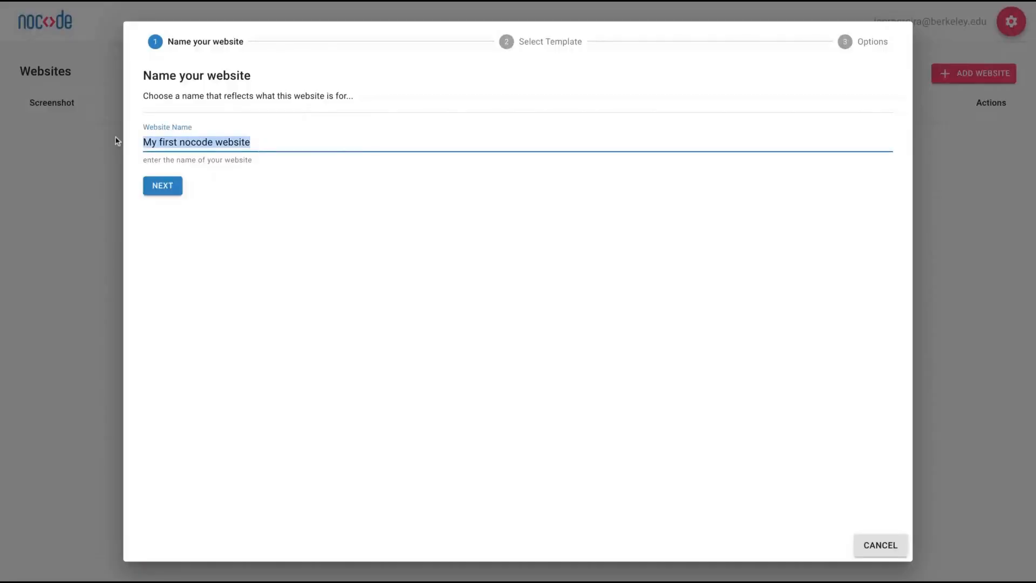
Name the website AppBuns and choose the Documentation template for it
text(AppBuns)
click(162, 185)
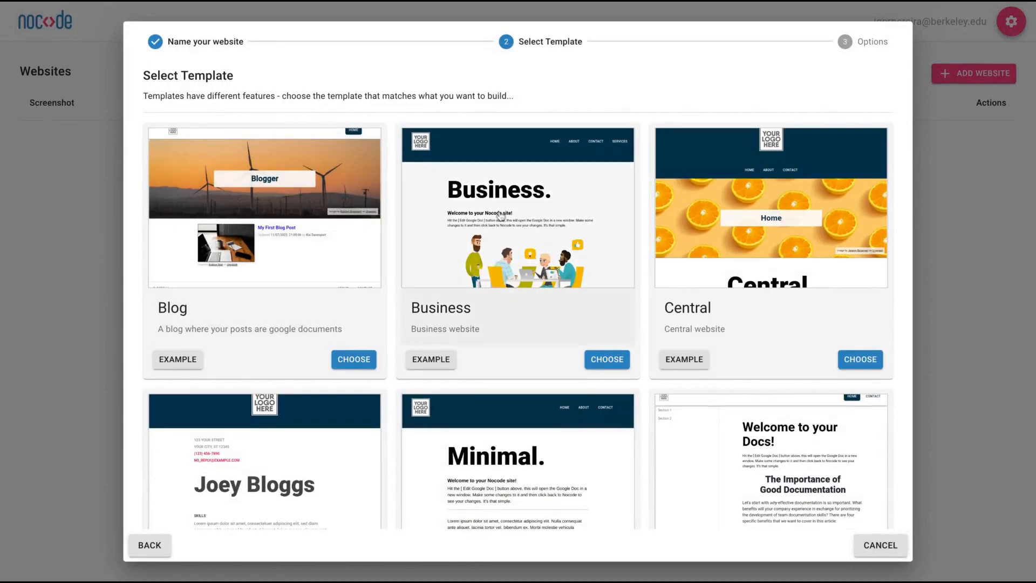
scroll(501, 216, down, 3)
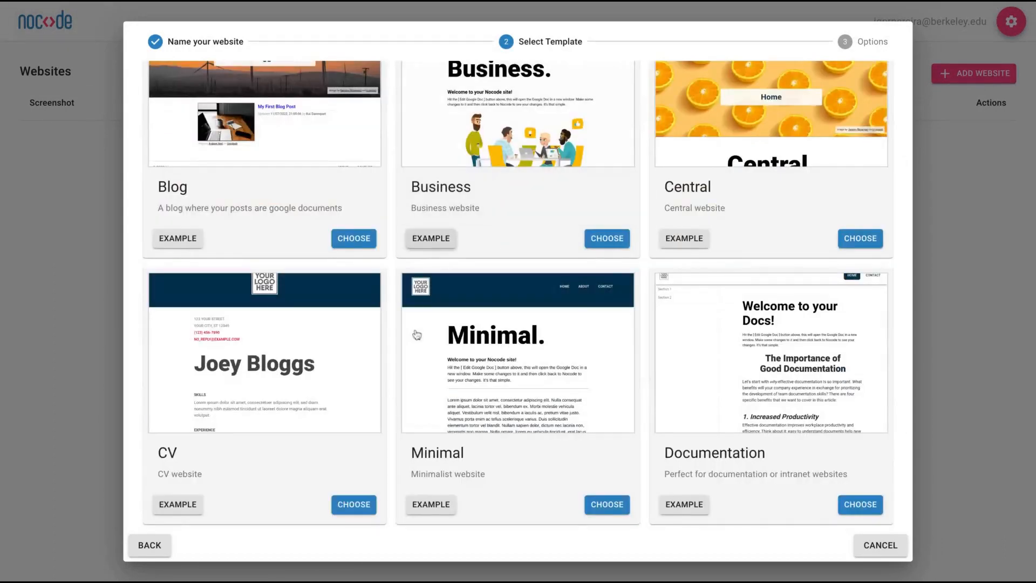
scroll(417, 335, up, 2)
scroll(417, 334, up, 1)
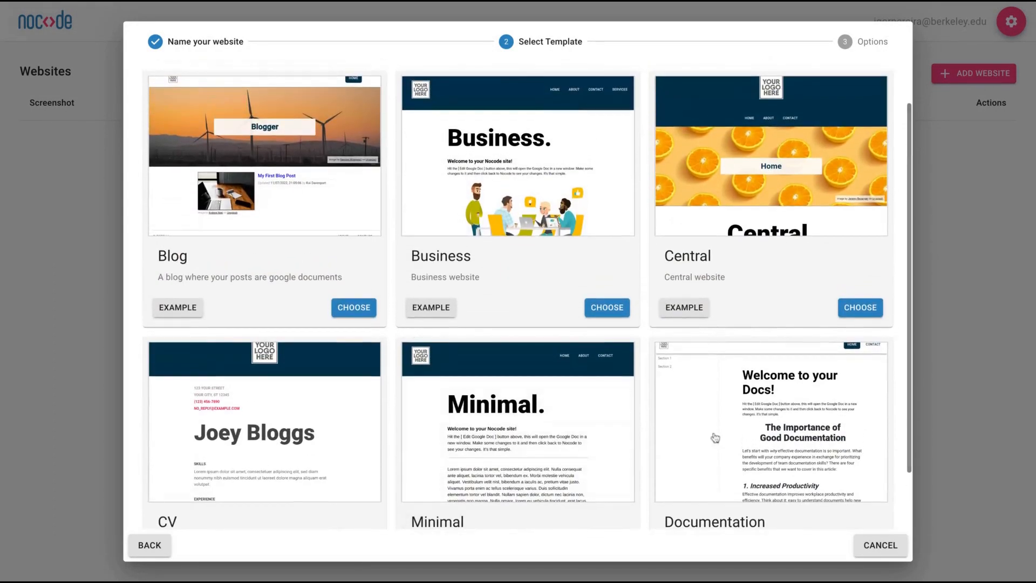
scroll(762, 456, down, 2)
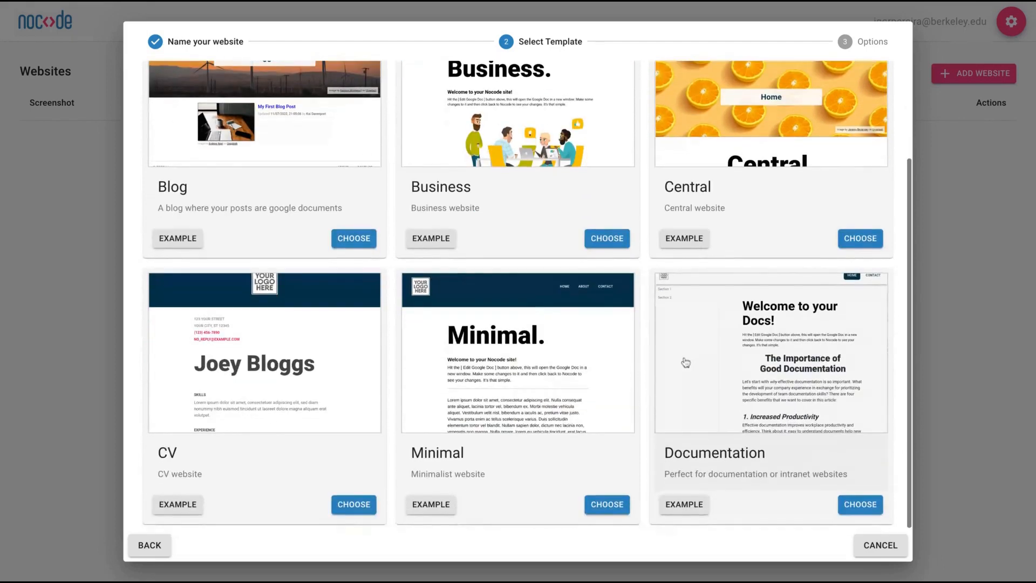
click(722, 425)
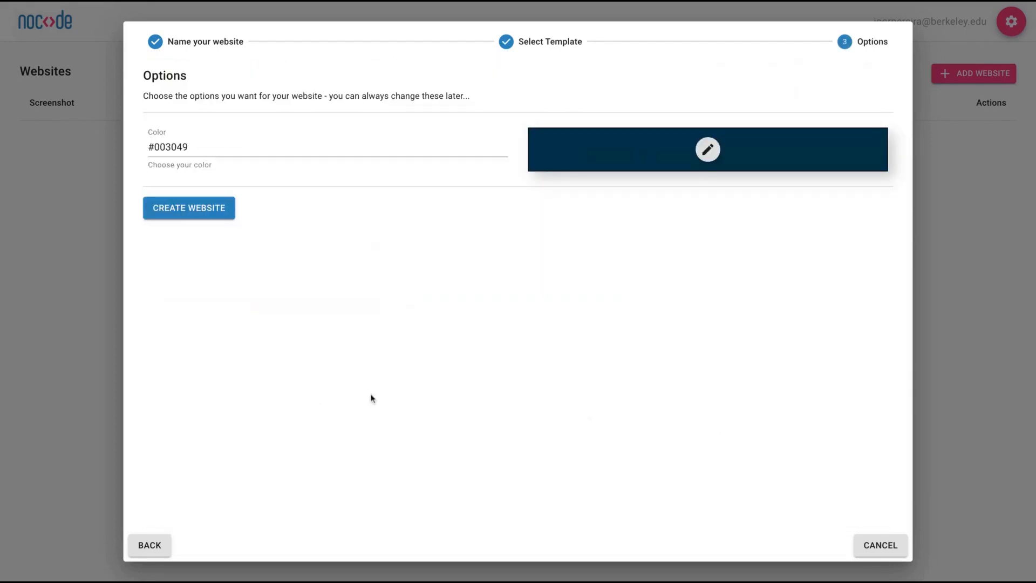
Set the website's color to purple #9c27b0 and create the website
click(708, 150)
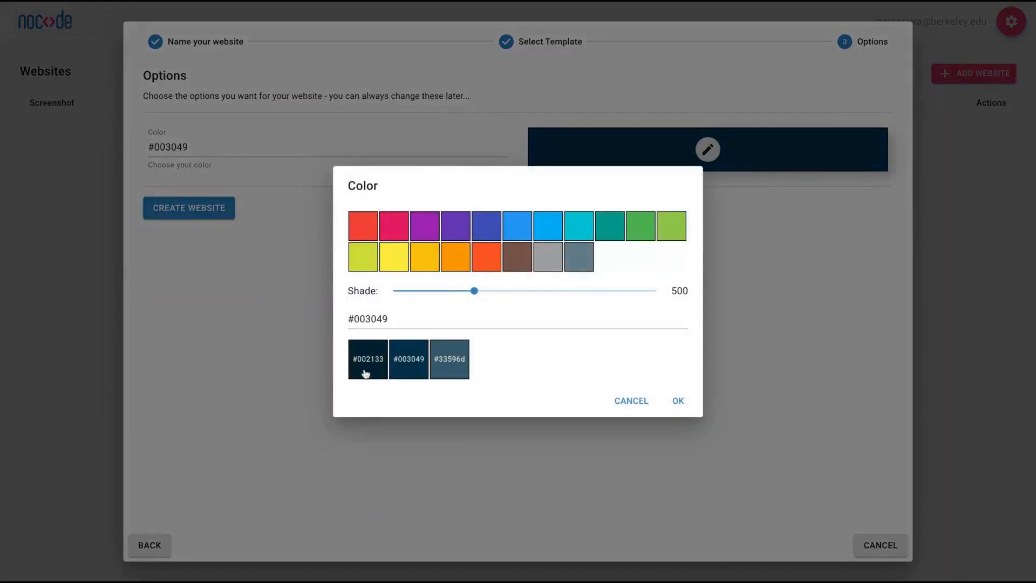
click(452, 228)
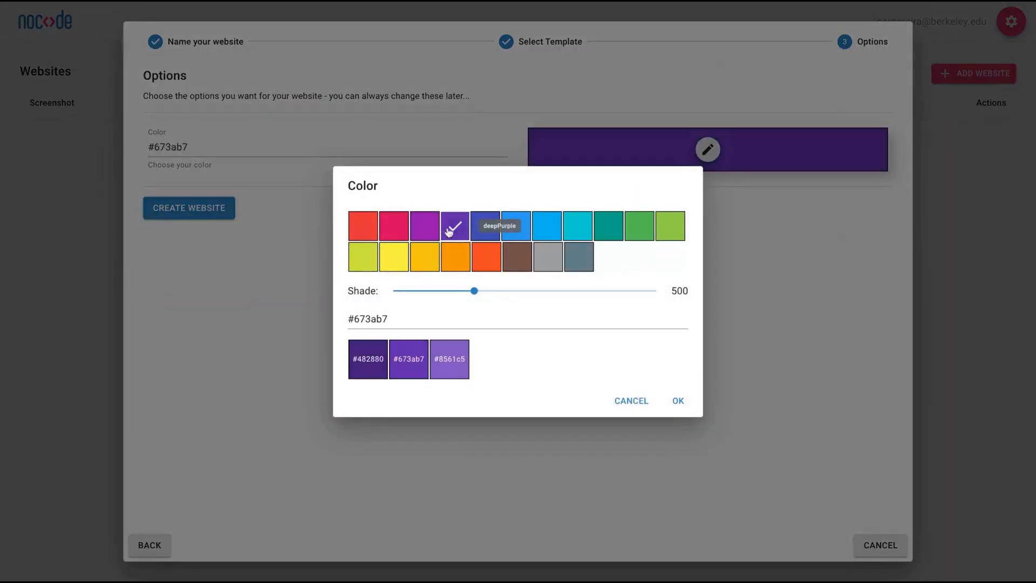
click(516, 229)
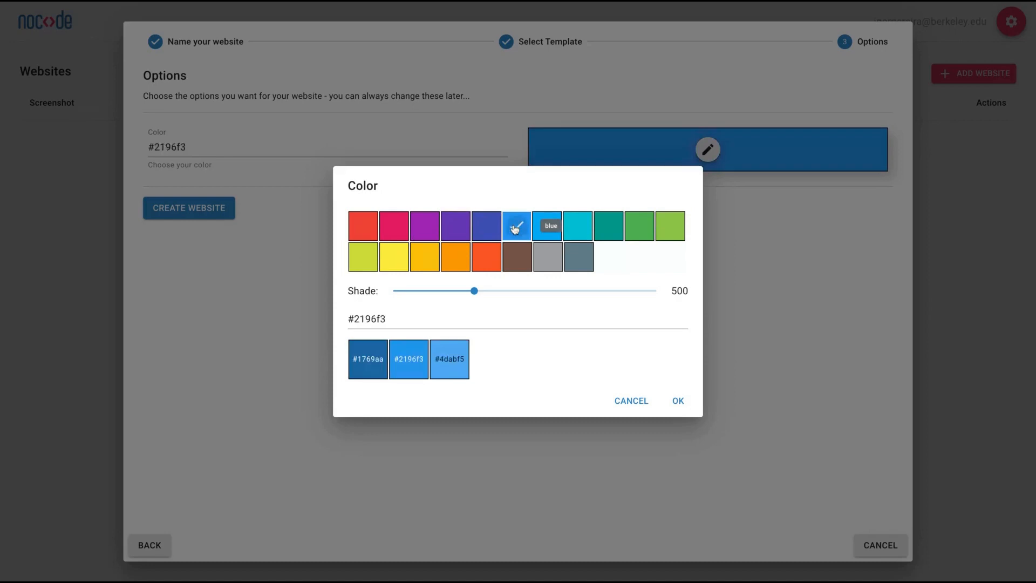
click(639, 230)
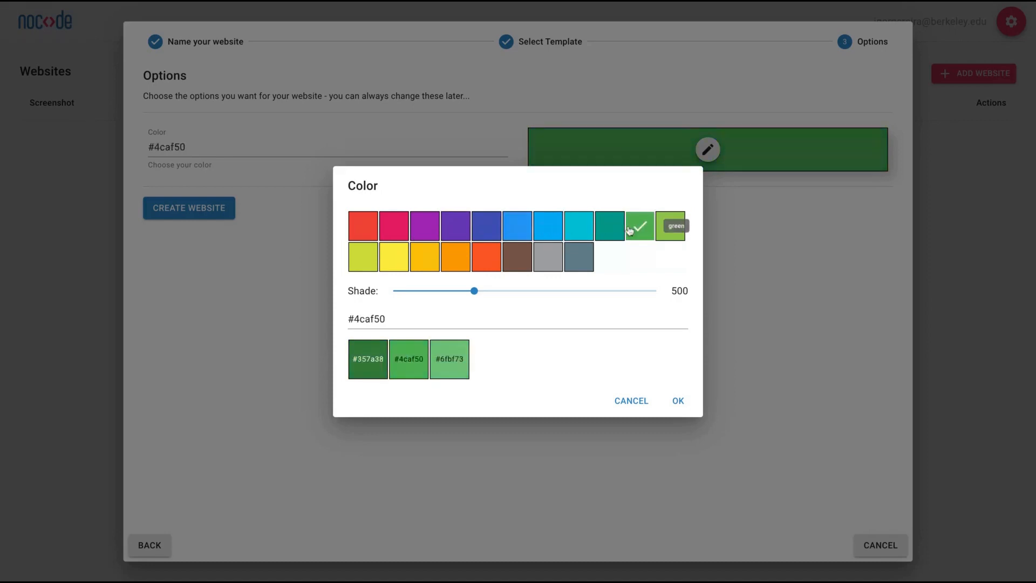
click(428, 228)
click(681, 399)
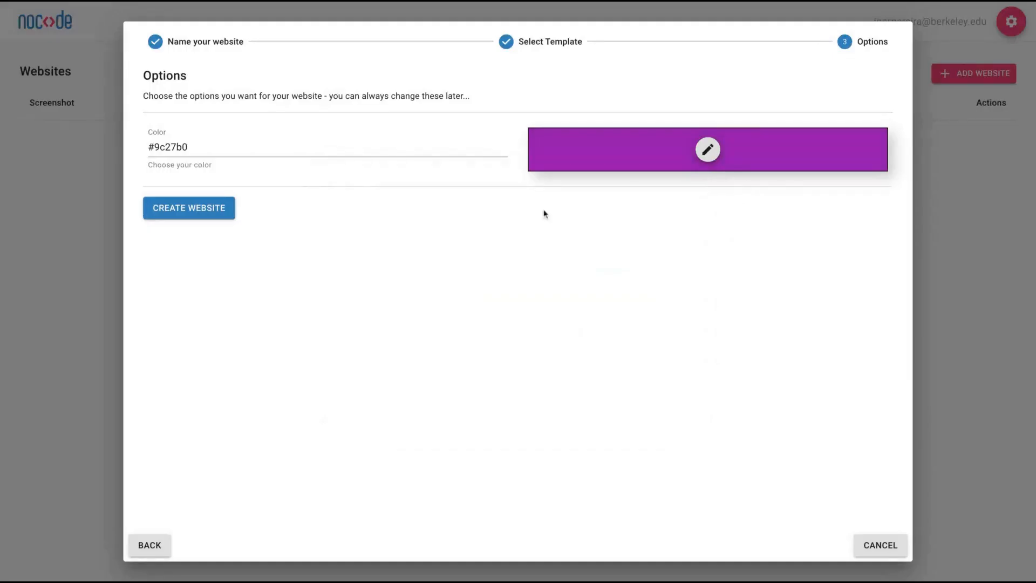
click(880, 545)
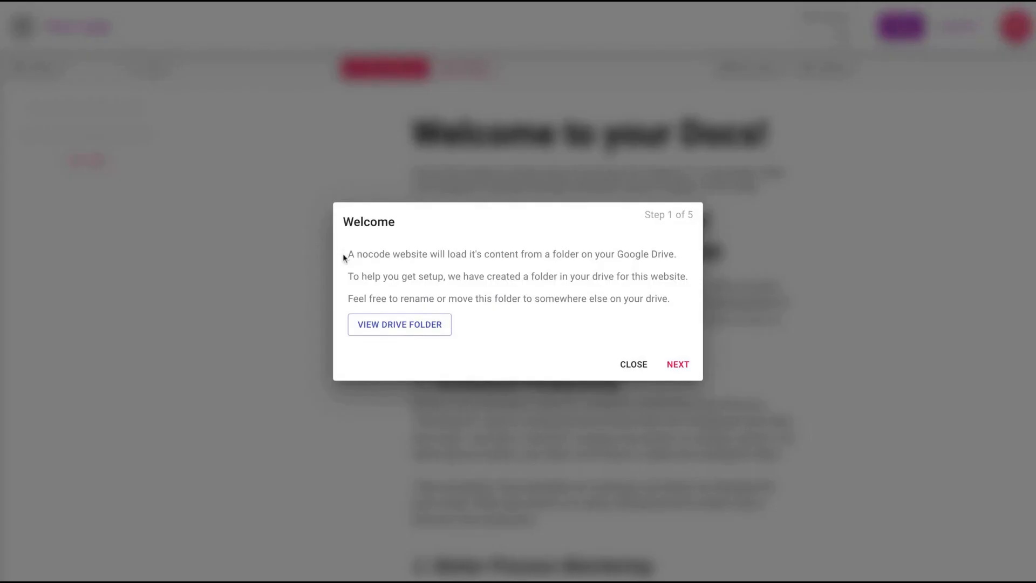
Read through the onboarding tour's pages on the Google Drive folder, editing content and creating content
drag(345, 257, 674, 254)
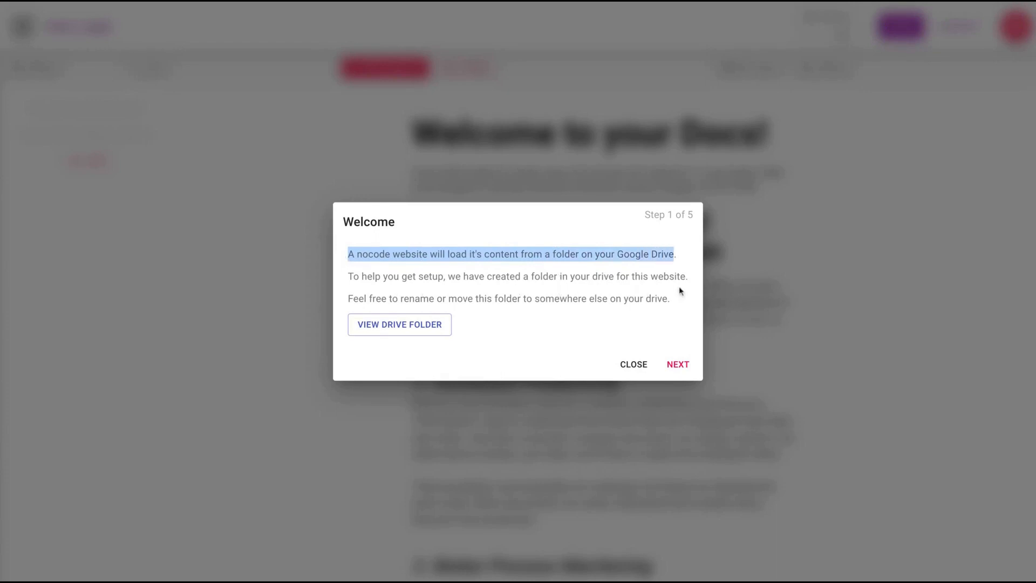
click(424, 333)
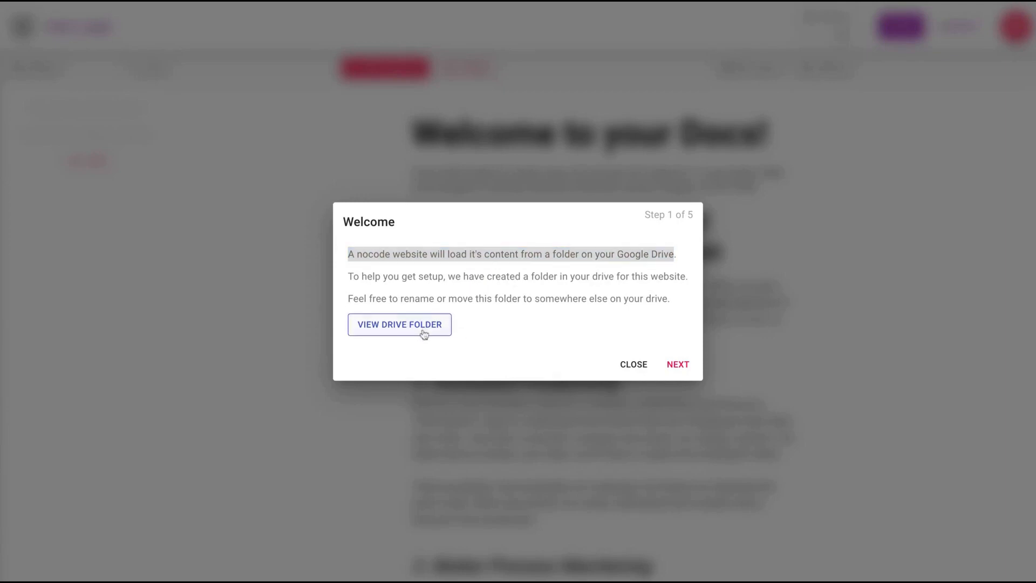
click(679, 367)
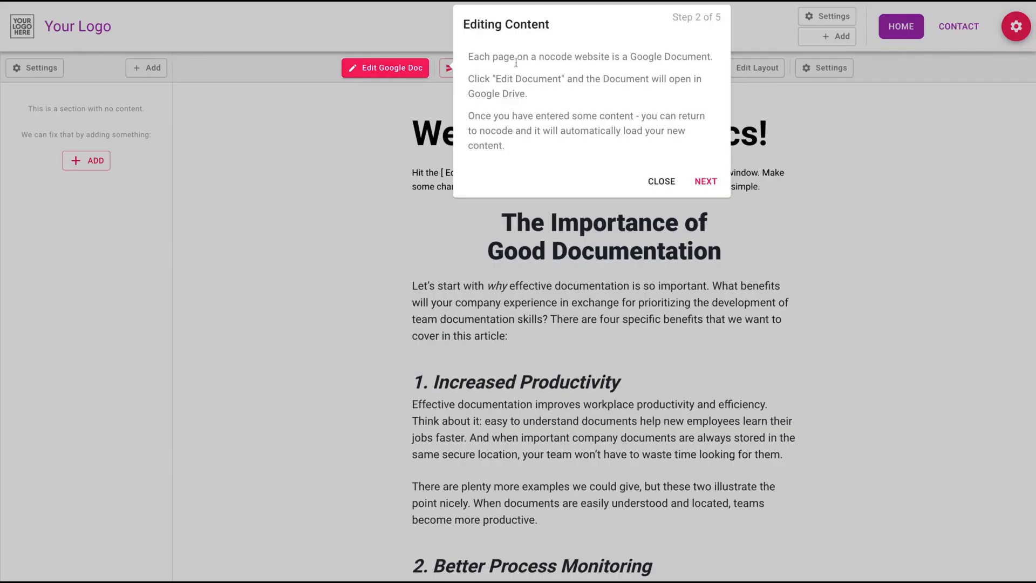
drag(500, 60, 713, 59)
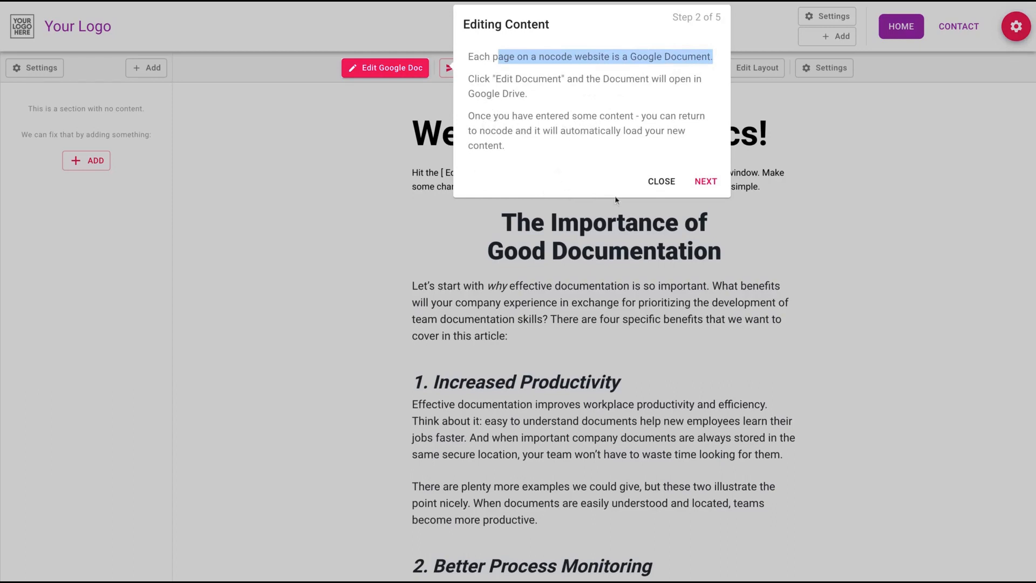
click(706, 182)
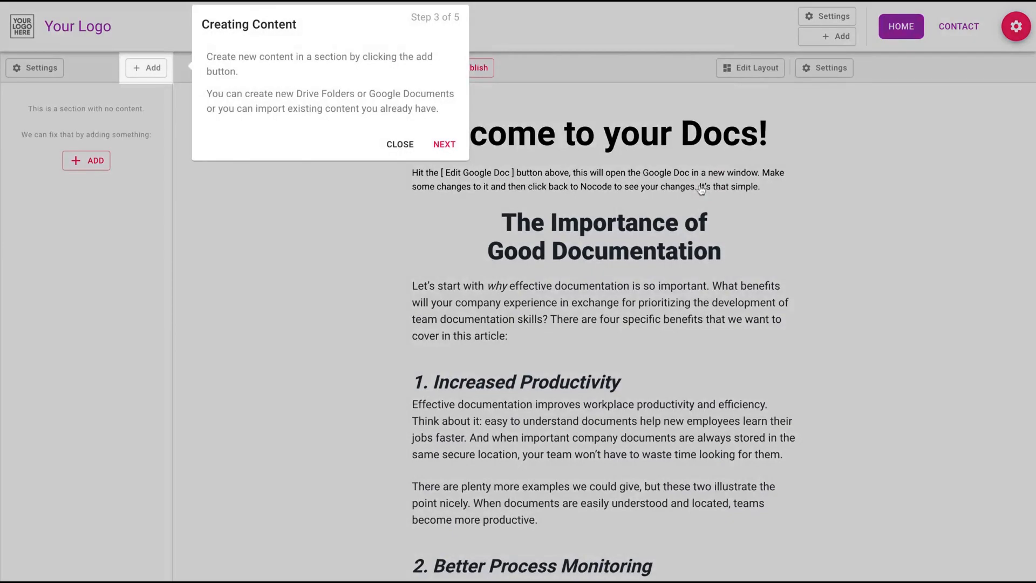
click(444, 144)
Import the existing Drive document "Copy of Migration, the US, Mexico Border, and Covid-19" into the empty sidebar section and check the section's sorting settings
click(86, 160)
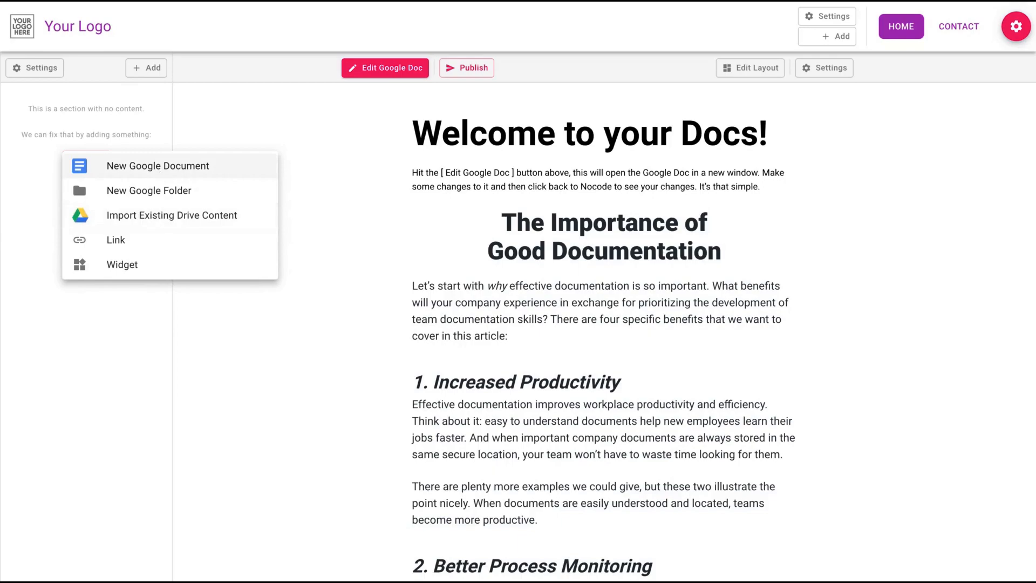
click(162, 217)
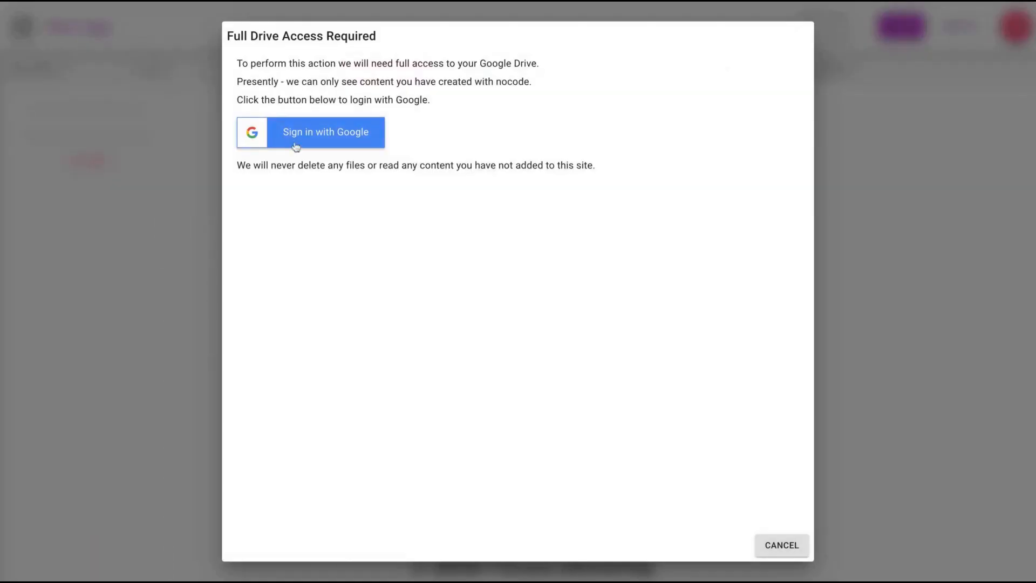
click(295, 147)
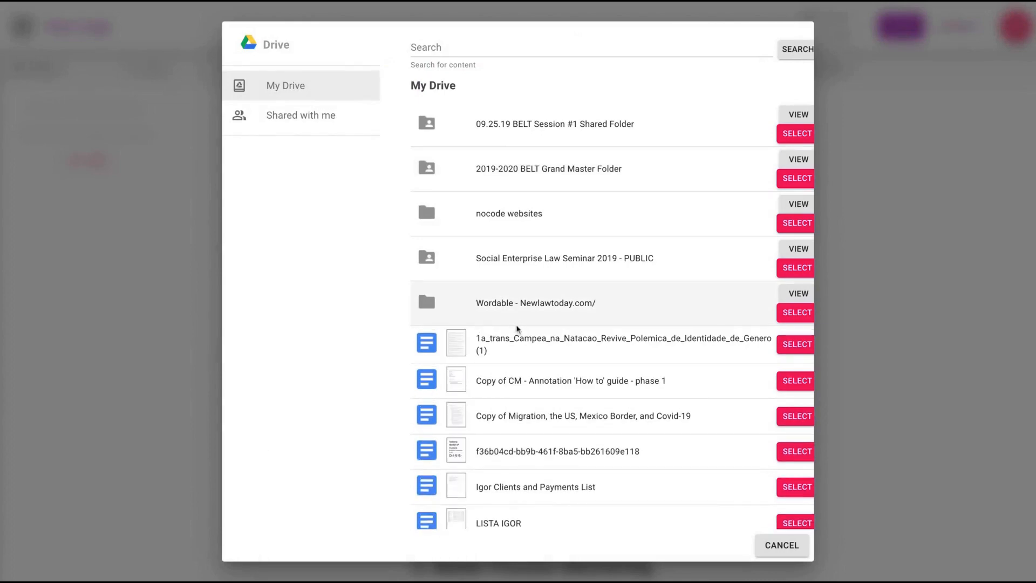
scroll(517, 325, down, 1)
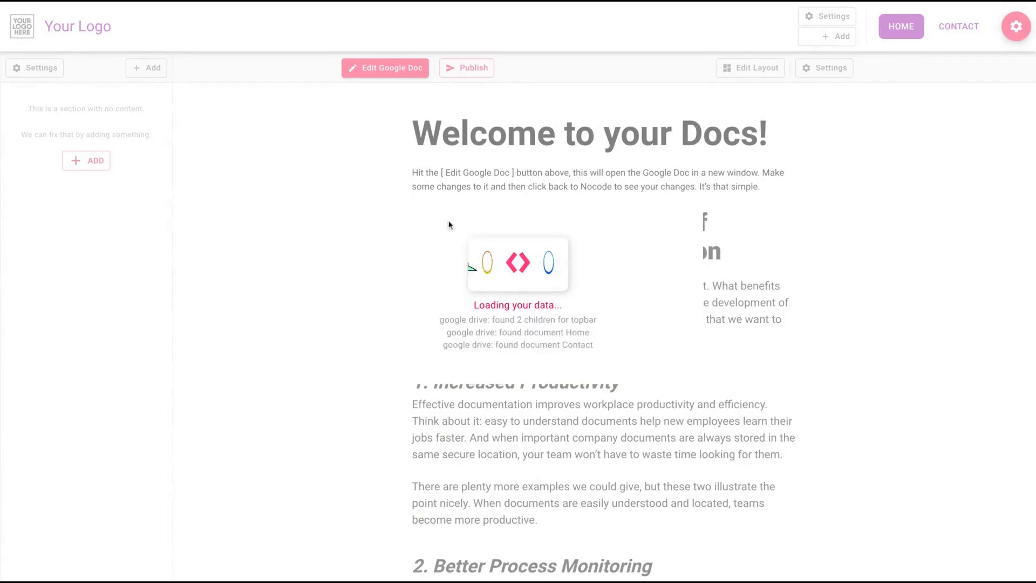
scroll(509, 231, down, 3)
scroll(510, 231, down, 15)
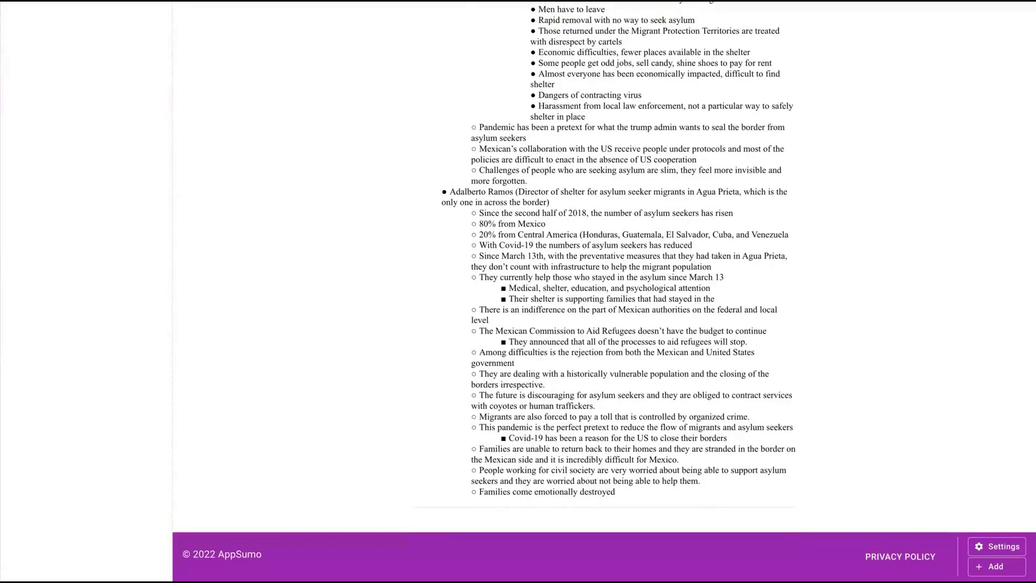
scroll(498, 231, up, 18)
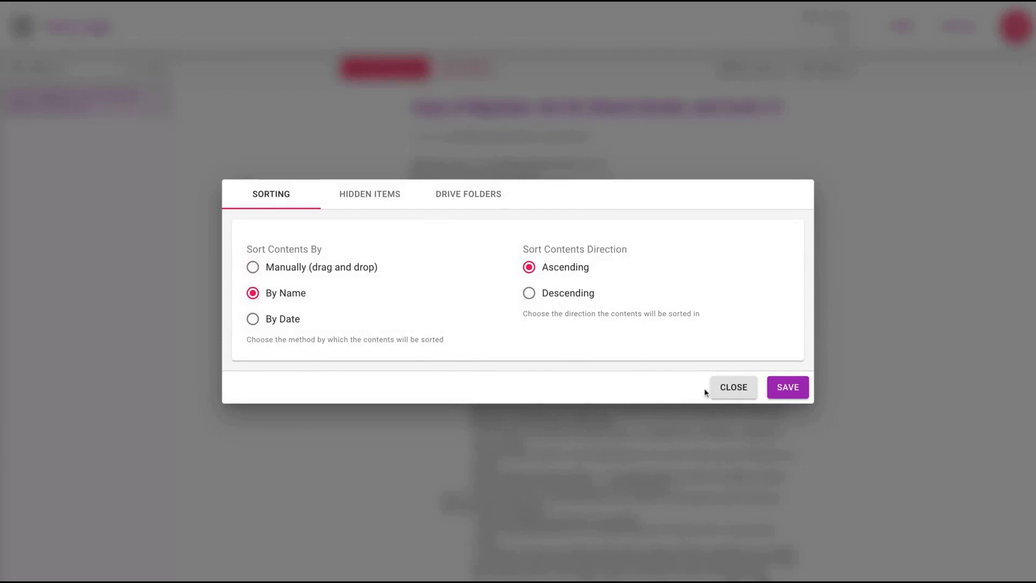
click(718, 393)
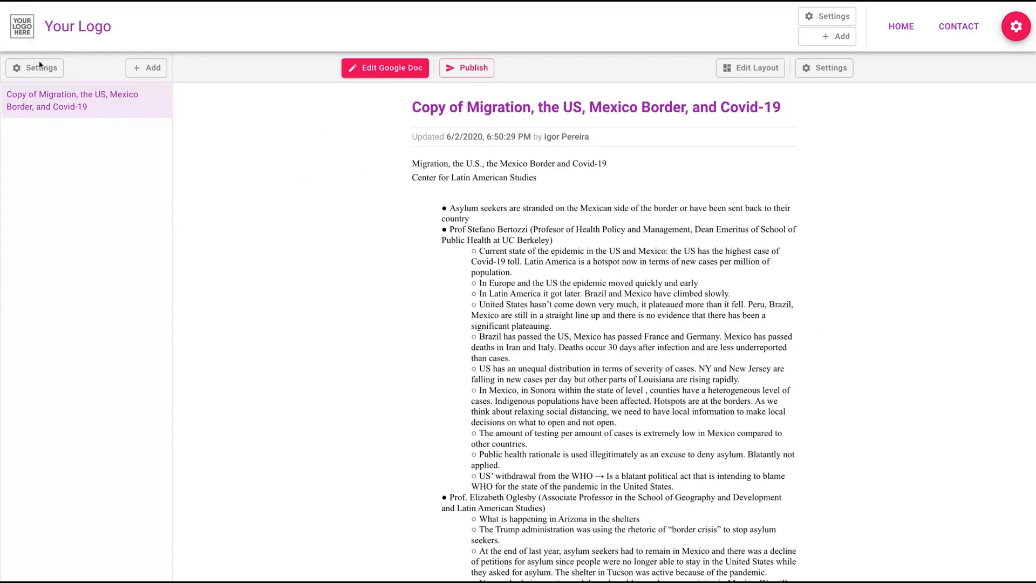
Add a sidebar link named "Quem é Greta Thunberg" with the URL of the direitos-do-autista-educacao-em-lingua-estrangeira page
click(146, 67)
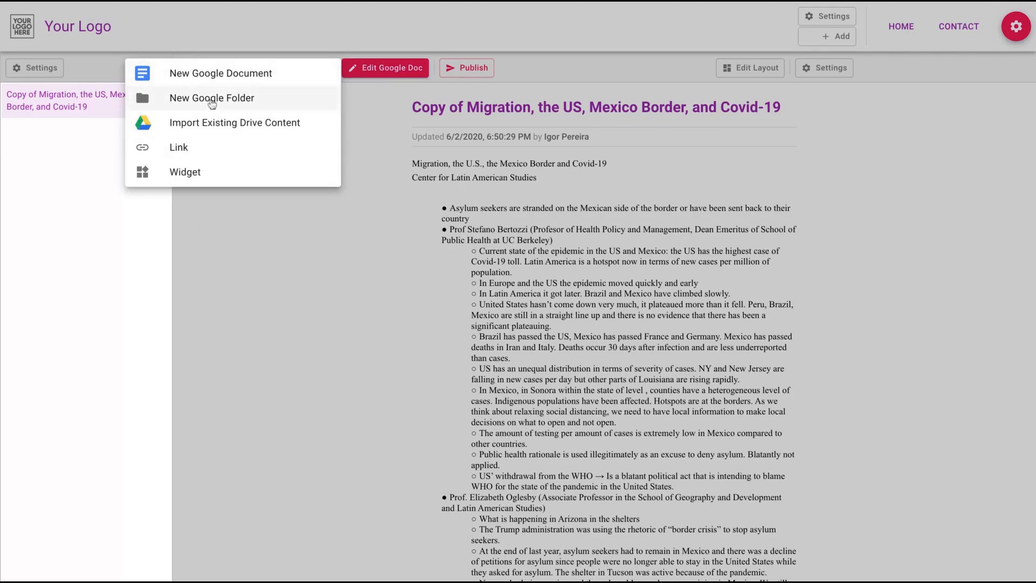
click(197, 147)
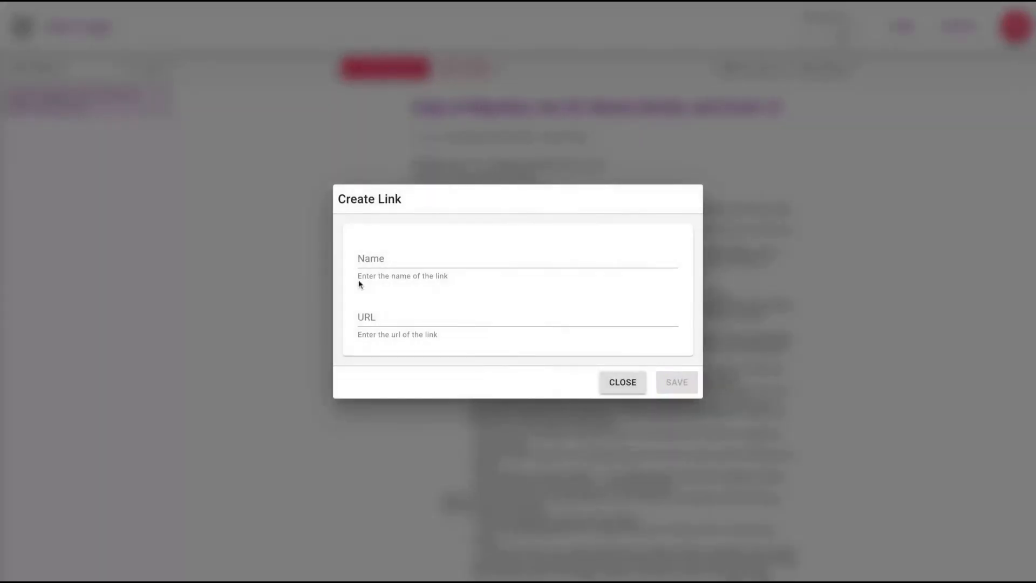
click(380, 258)
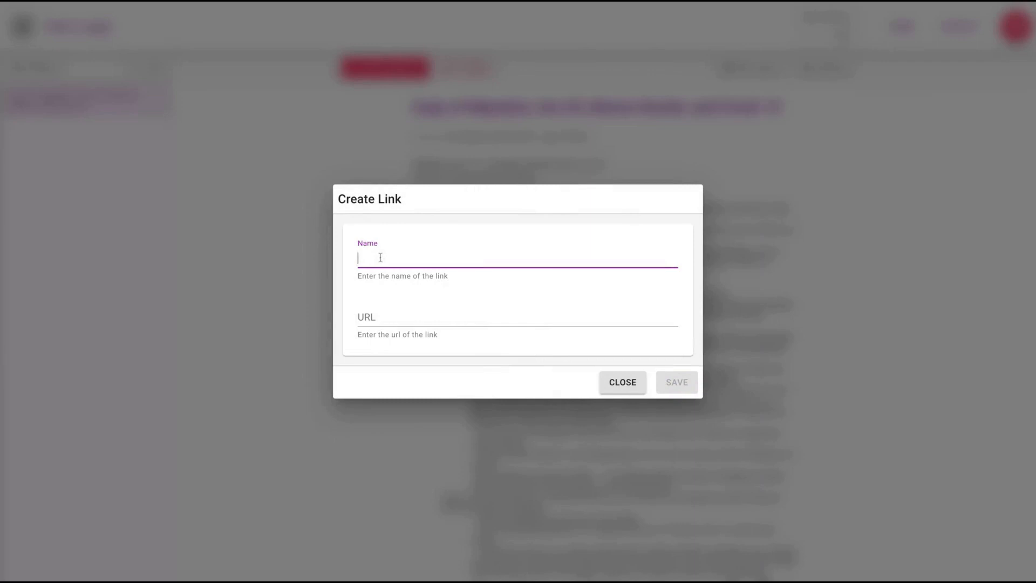
text(O)
key(BackSpace)
key(super+v)
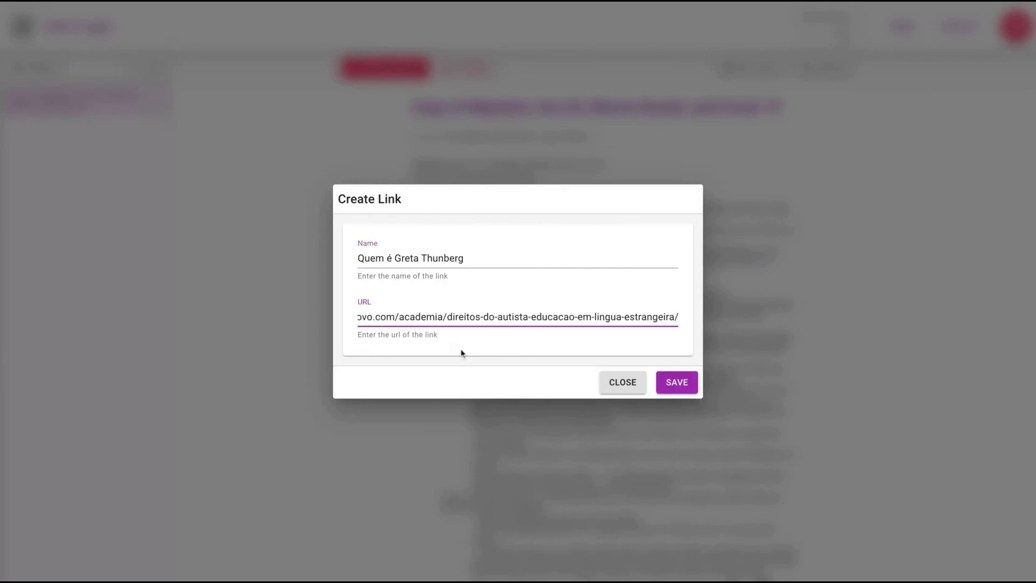
click(691, 385)
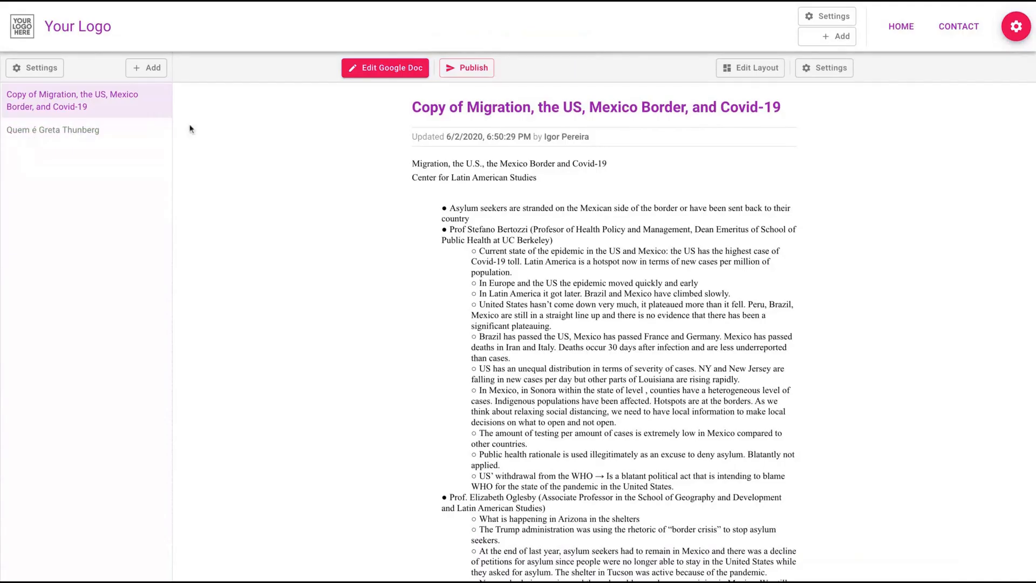
Add a Heading widget with the text "Title" to the sidebar section
mouse_move(155, 103)
click(146, 67)
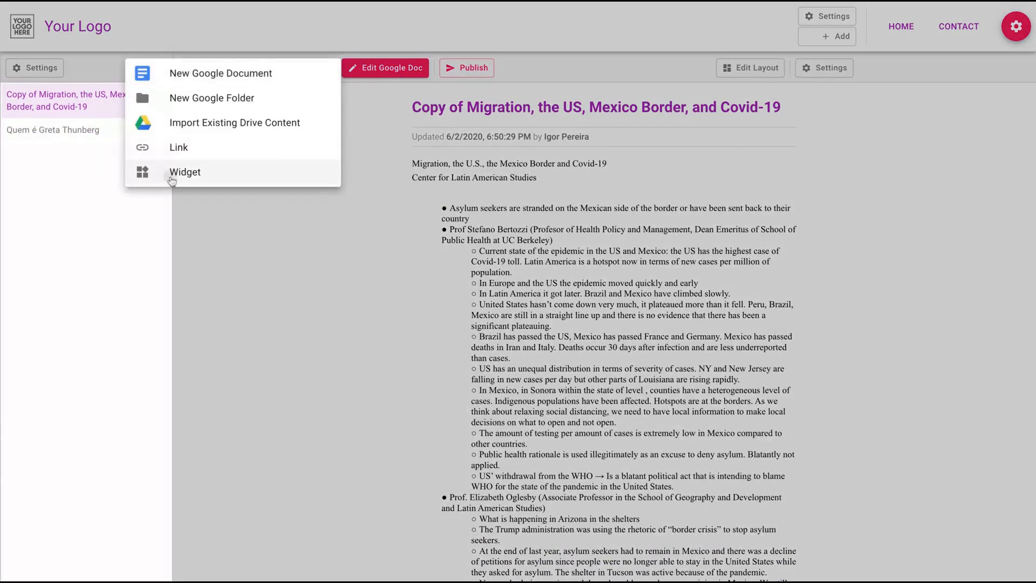
click(171, 172)
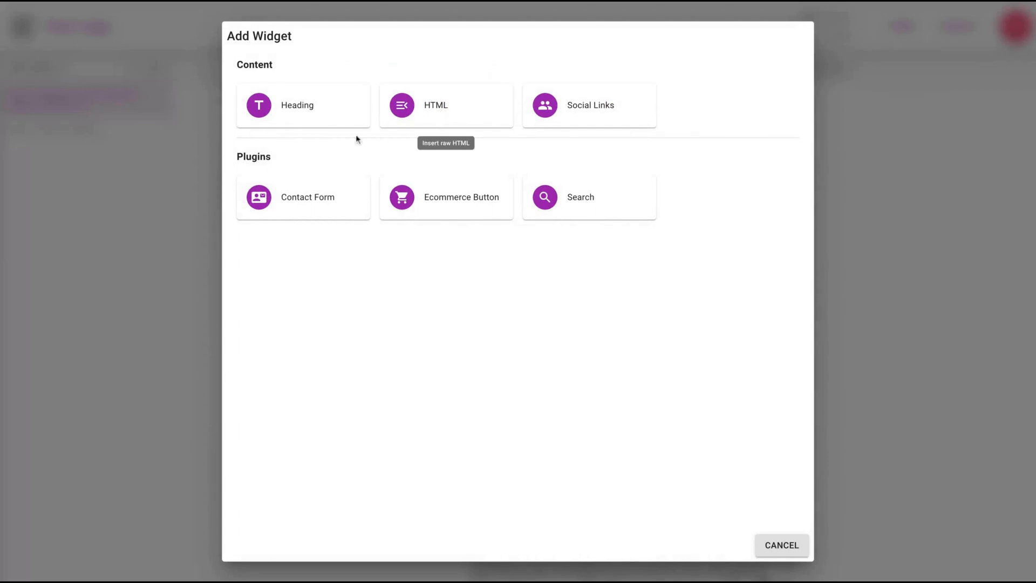
click(284, 108)
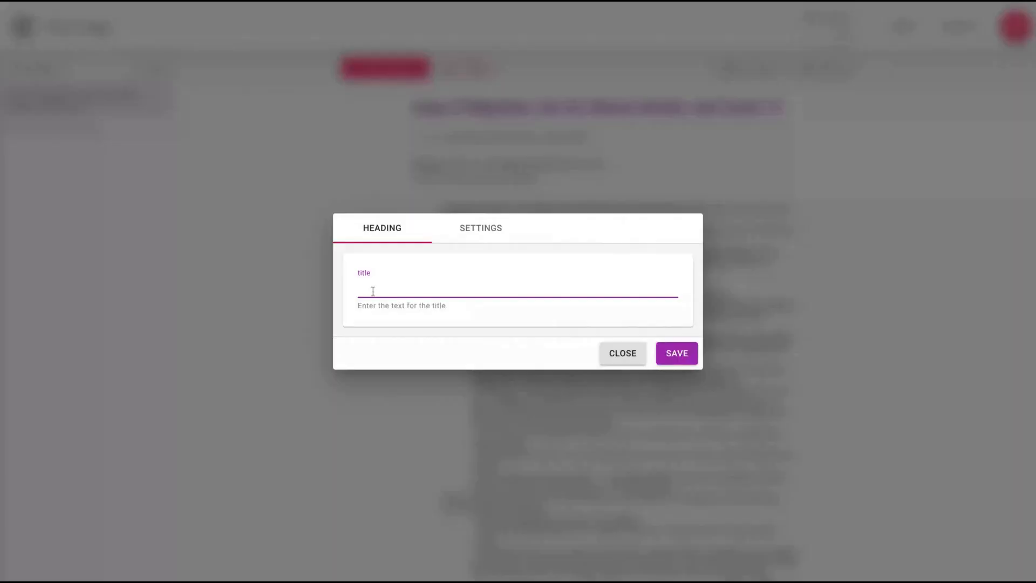
text(Title)
click(675, 352)
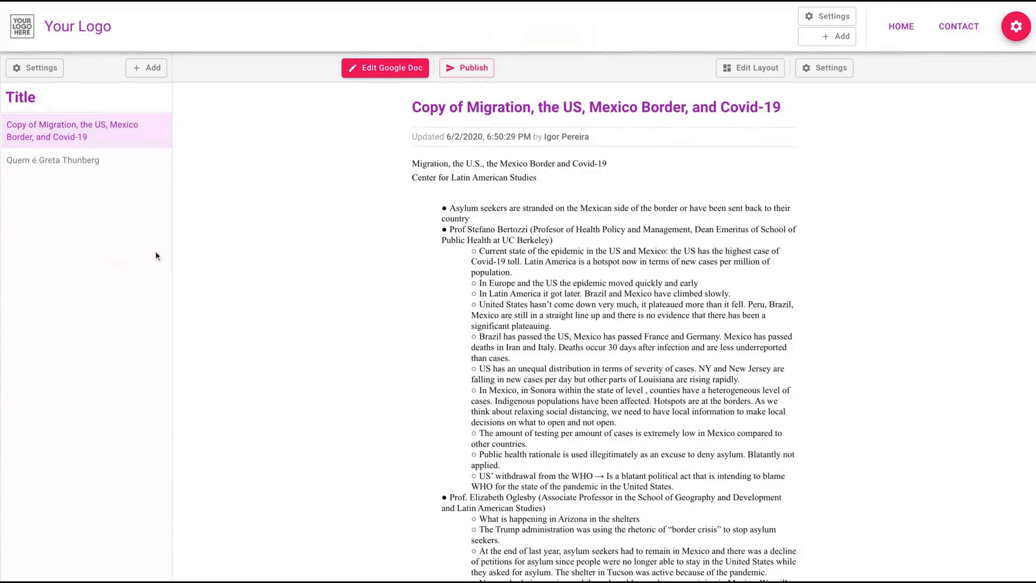
Add a Social Links widget with the owner's Twitter profile URL to the sidebar section
click(152, 69)
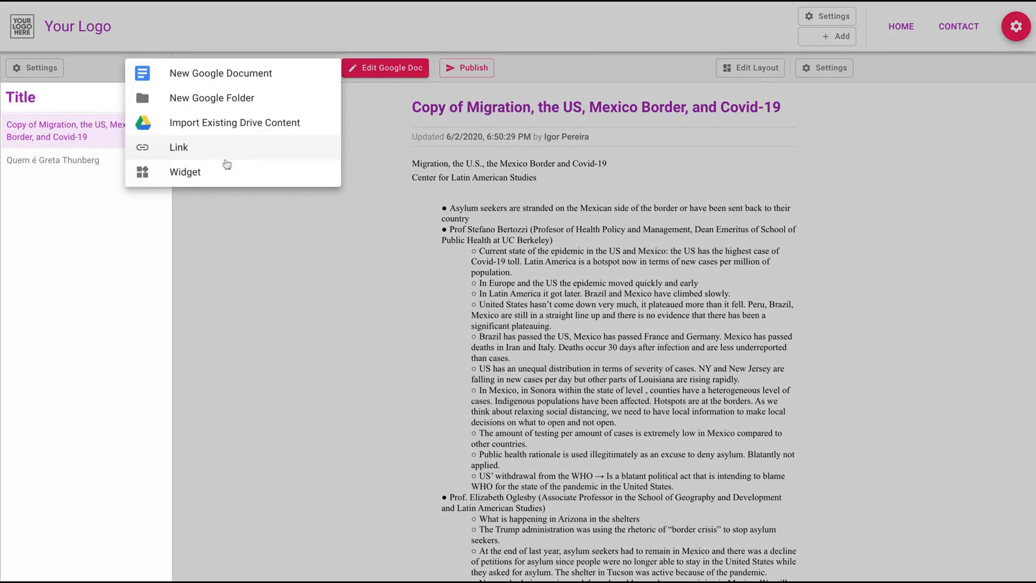
click(206, 146)
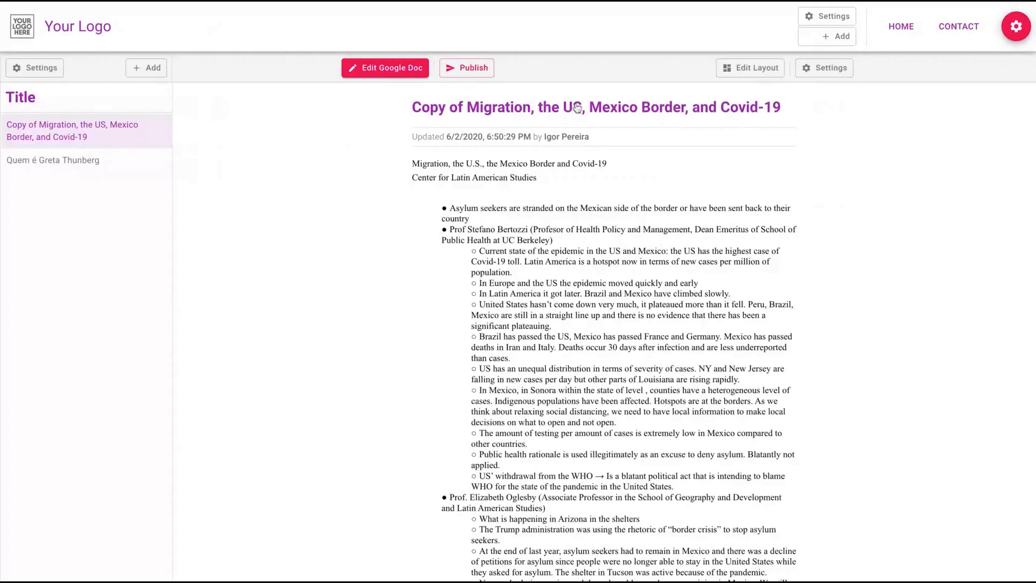
click(383, 141)
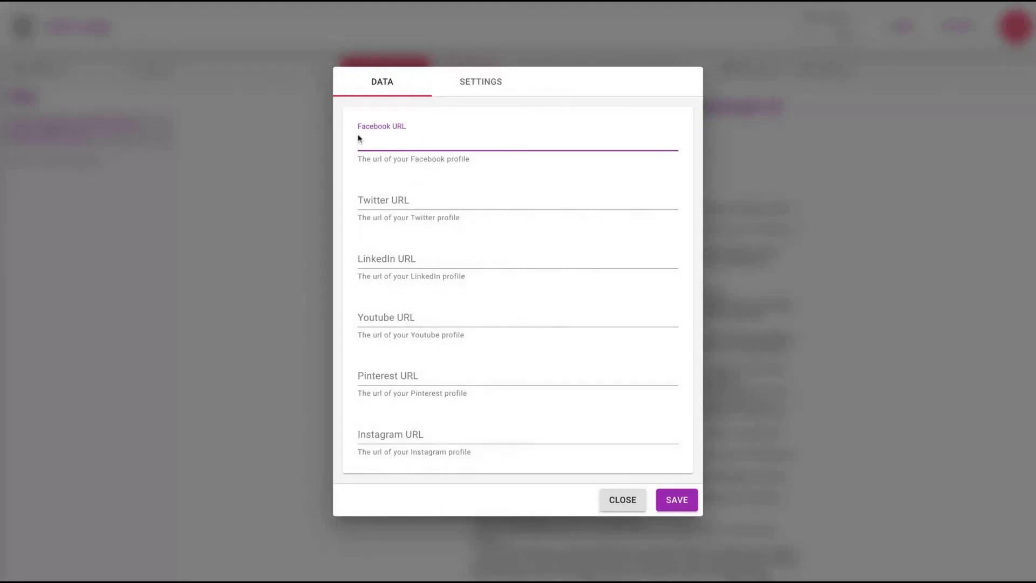
key(Tab)
text(https://twitter.com/igornomundo)
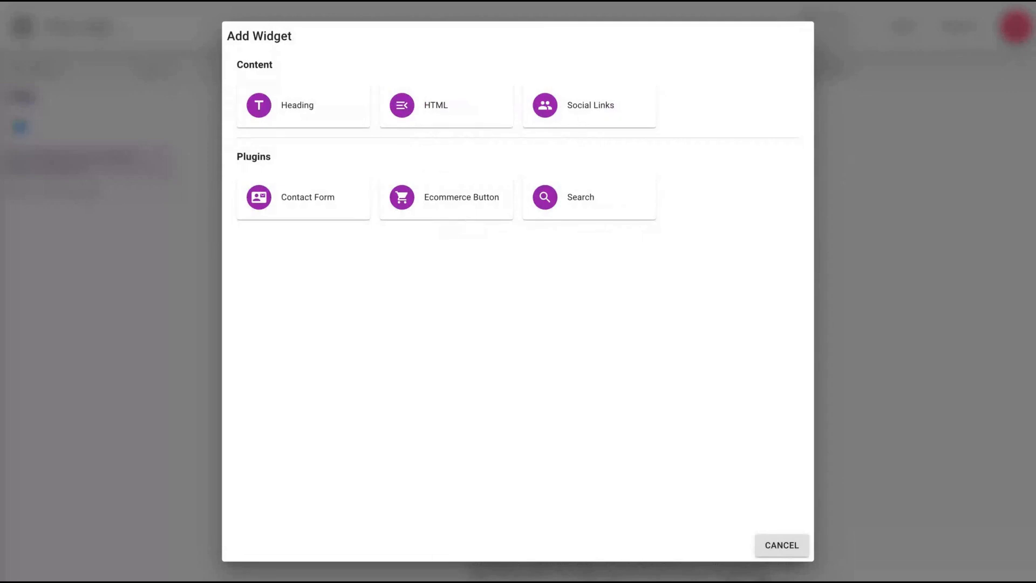
Try to add the Search plugin to the sidebar section
click(565, 211)
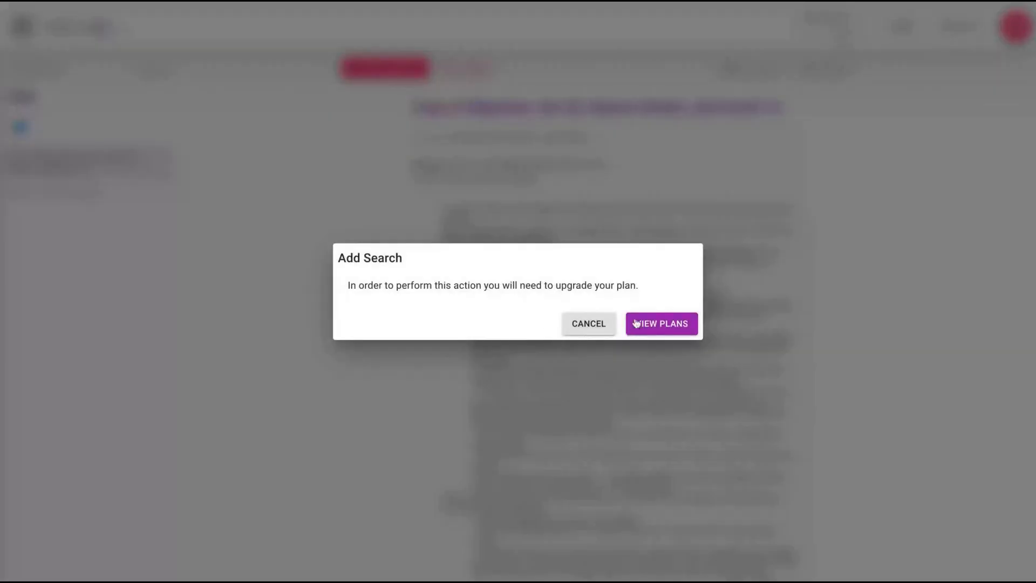
click(603, 325)
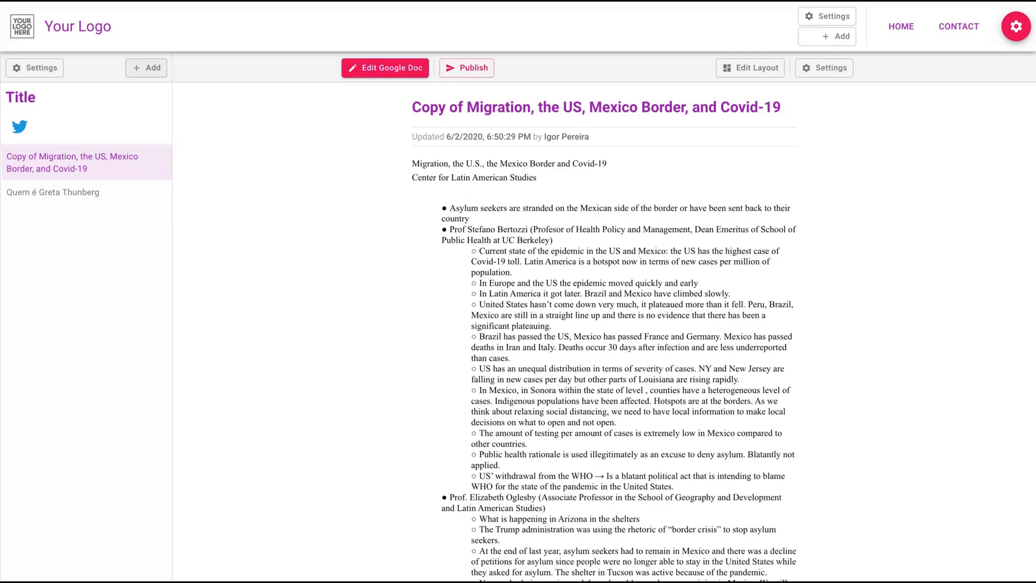
Try to add the Ecommerce Button plugin to the sidebar section
click(146, 68)
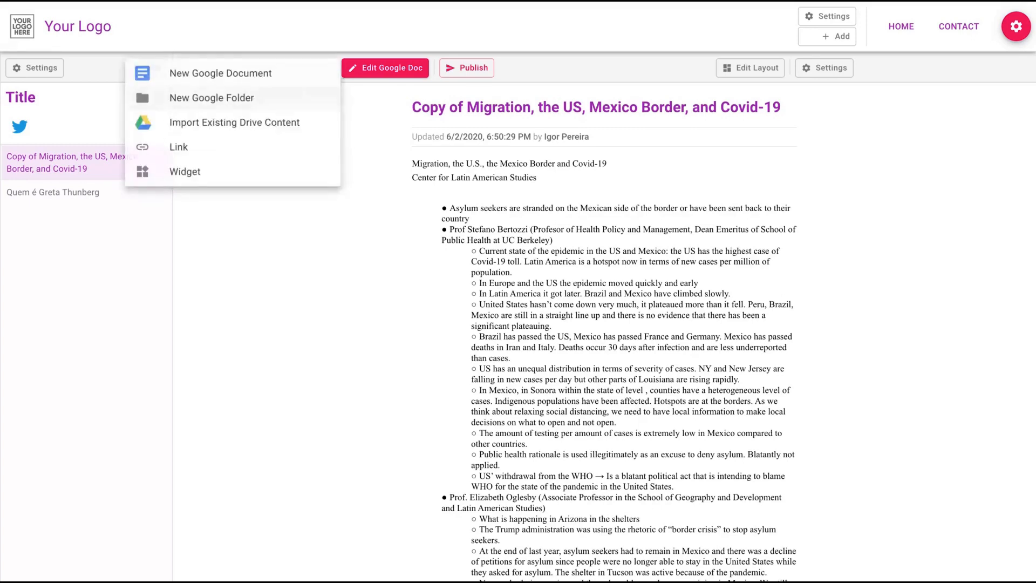
click(165, 171)
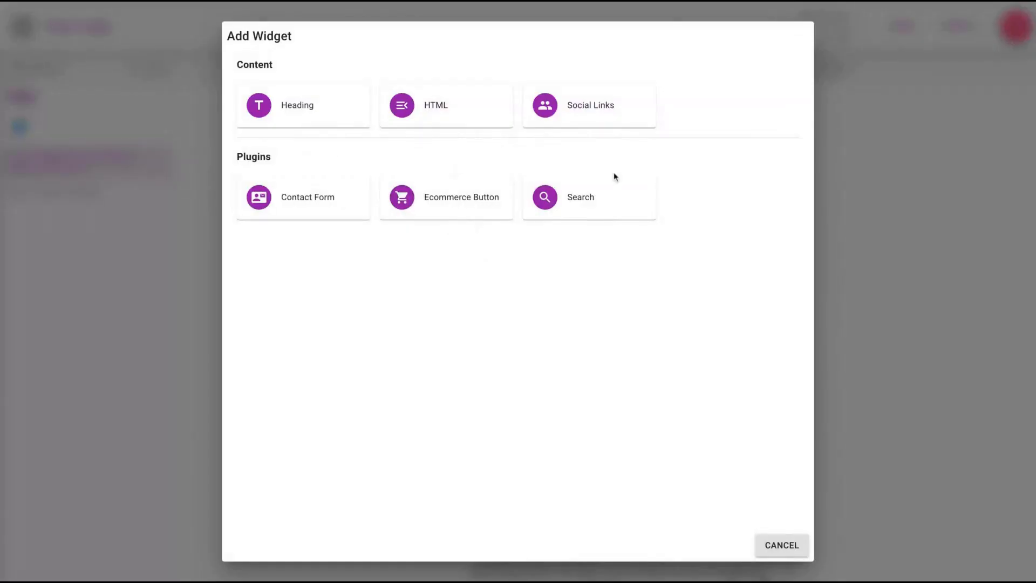
click(447, 216)
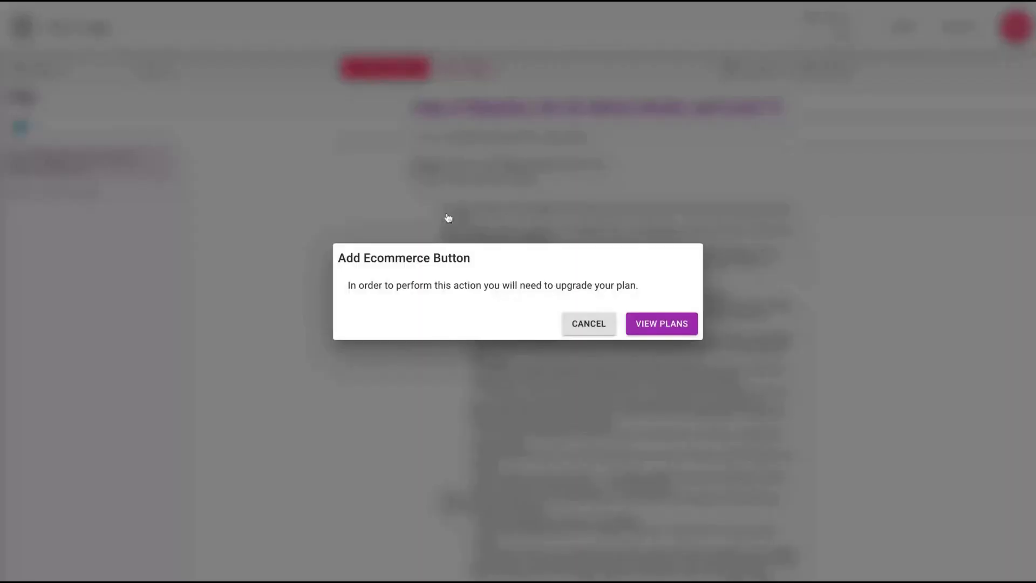
click(595, 325)
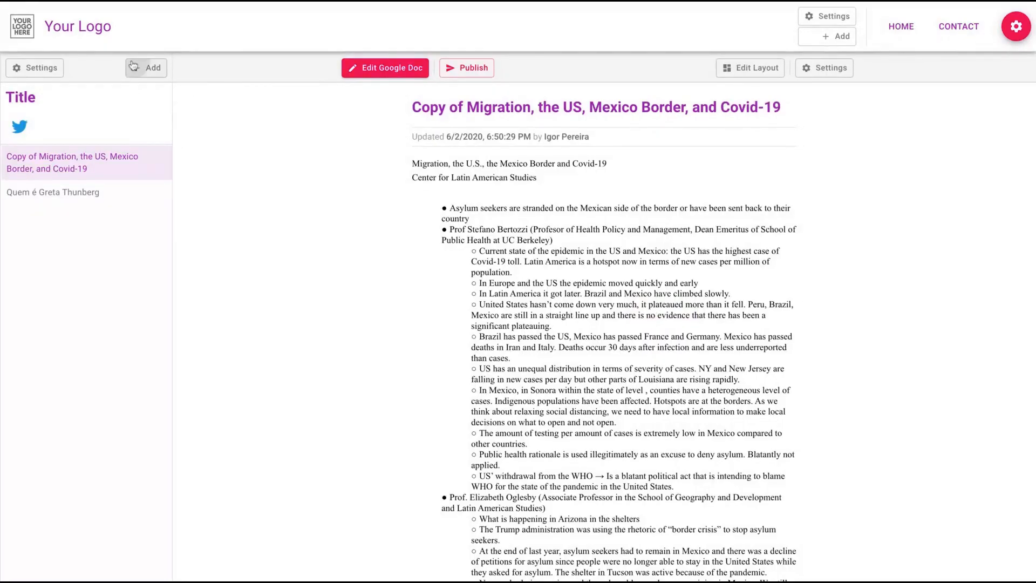
Add an HTML widget to the sidebar section containing the Elfsight platform.js script and app div embed code
click(139, 69)
click(165, 172)
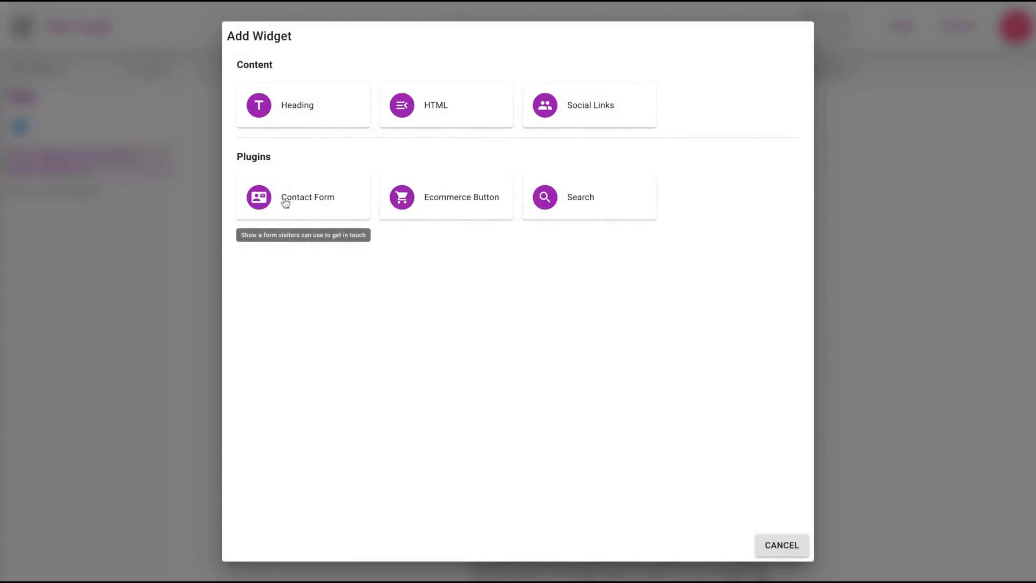
click(285, 202)
click(388, 276)
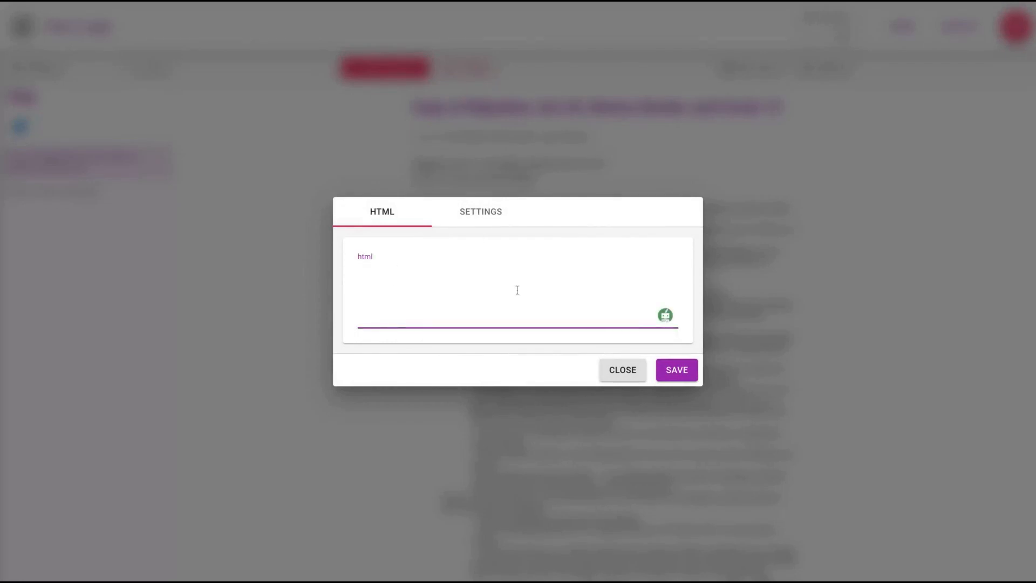
click(899, 3)
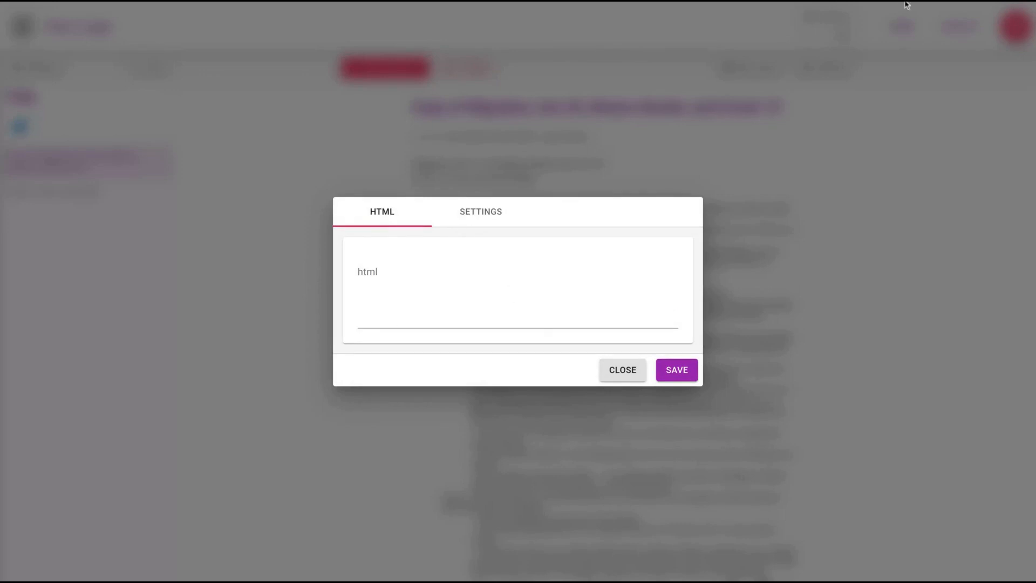
click(377, 276)
text(<script src="https://apps.elfsight.com/p/platform.js" defer></script> <div class="elfsight-app-ba1437fa-e3d9-4562-b790-4f9f2a70f49e"></div>)
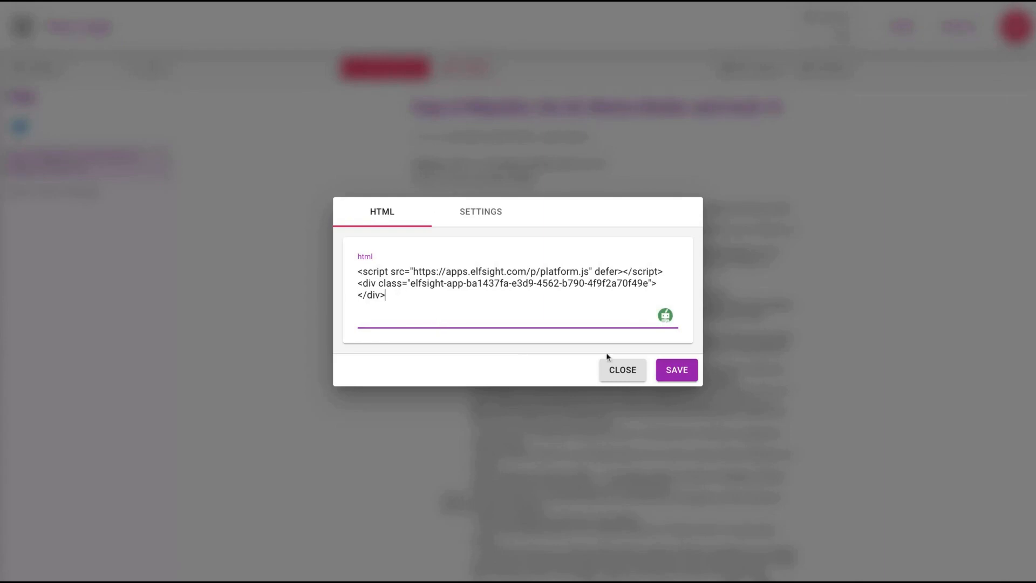
click(667, 374)
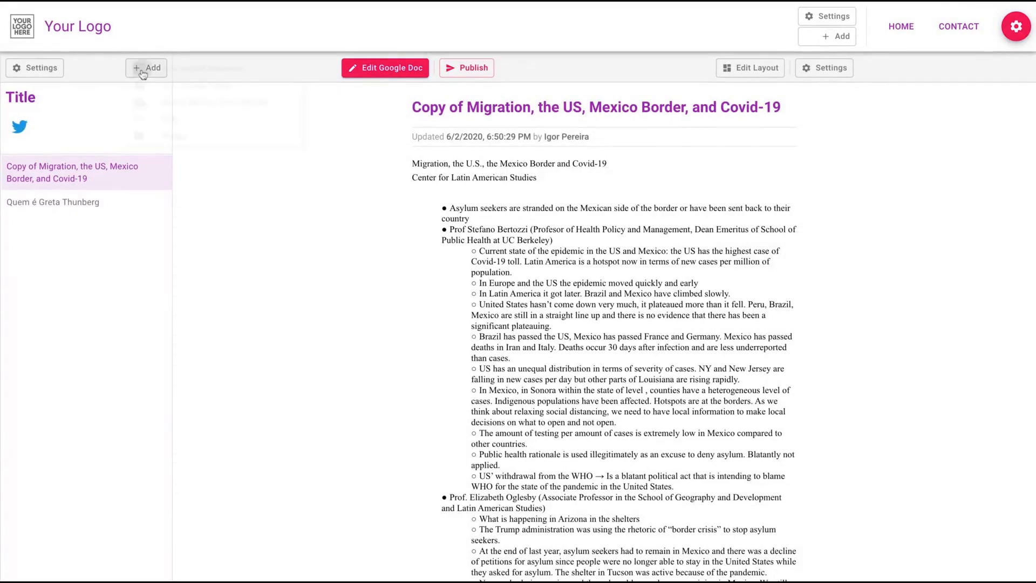
click(141, 69)
key(Escape)
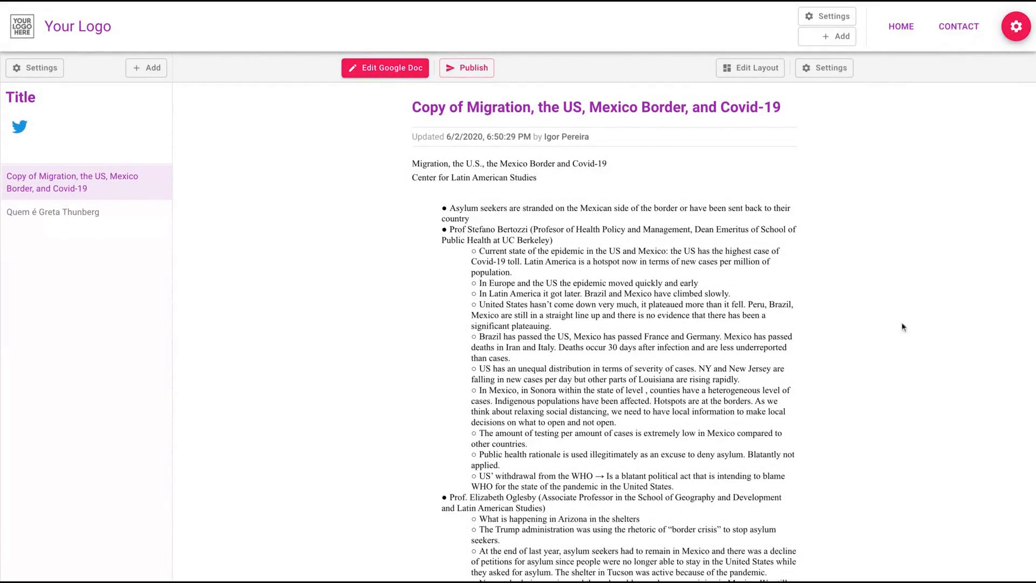
Re-sync the website's content with Drive
click(1015, 26)
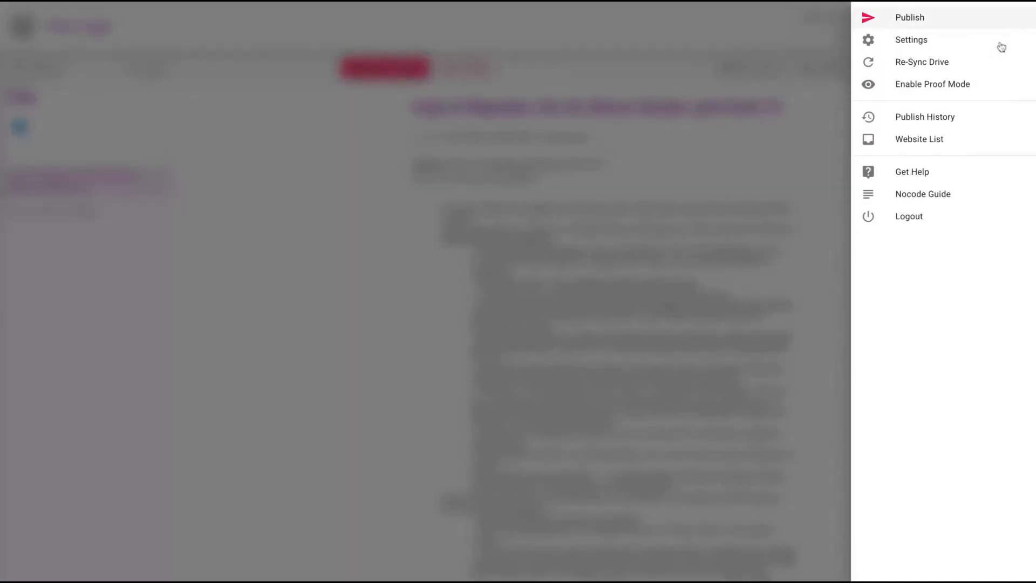
click(900, 67)
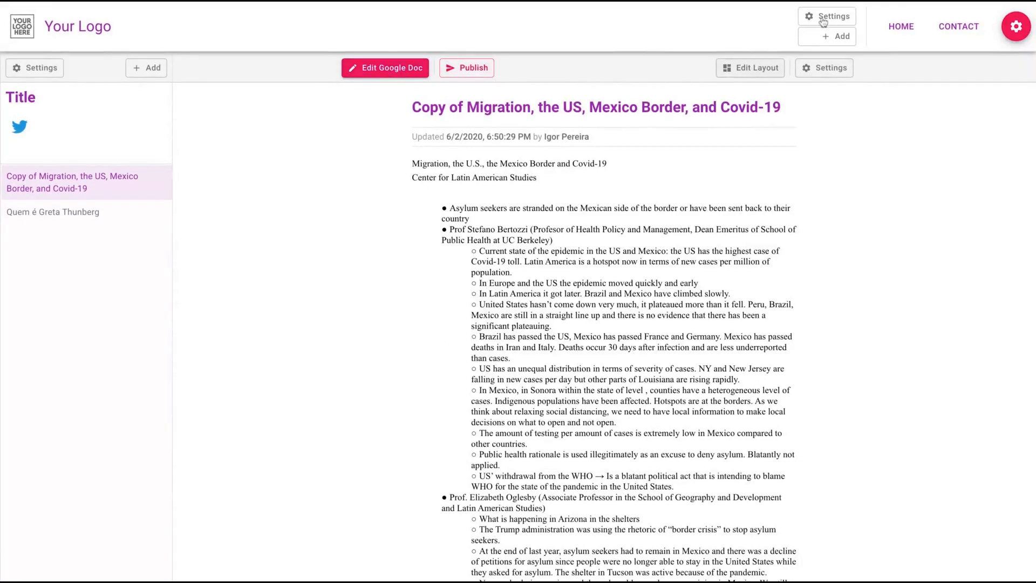
Examine the name setting and homepage action of the migration document without changing them
click(810, 69)
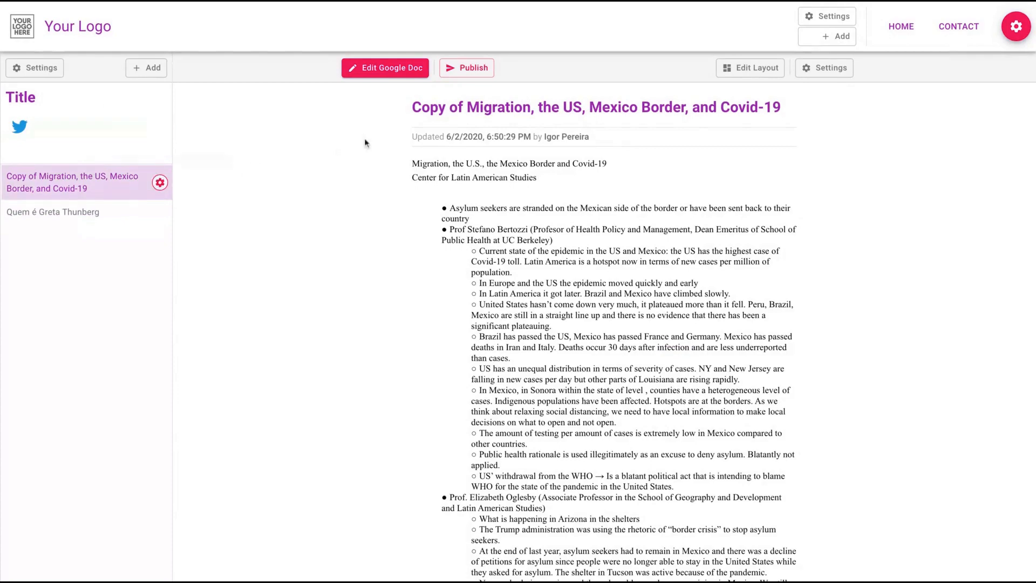
click(830, 75)
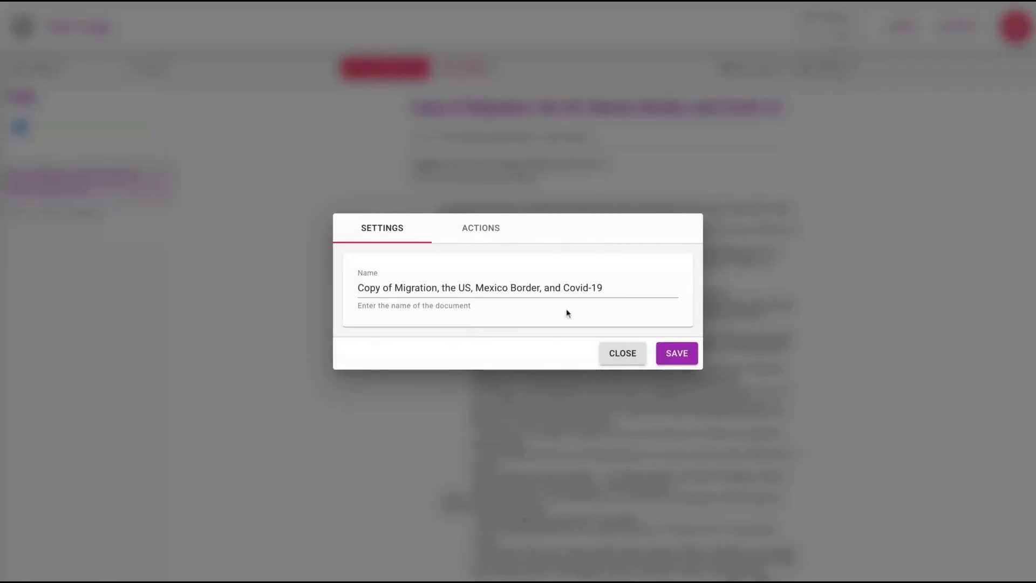
click(479, 229)
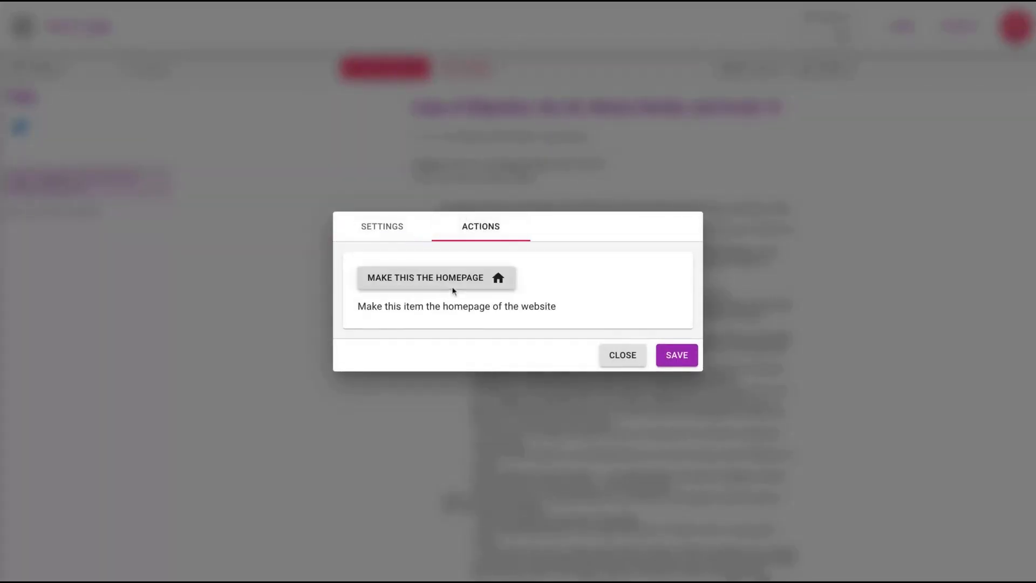
click(610, 355)
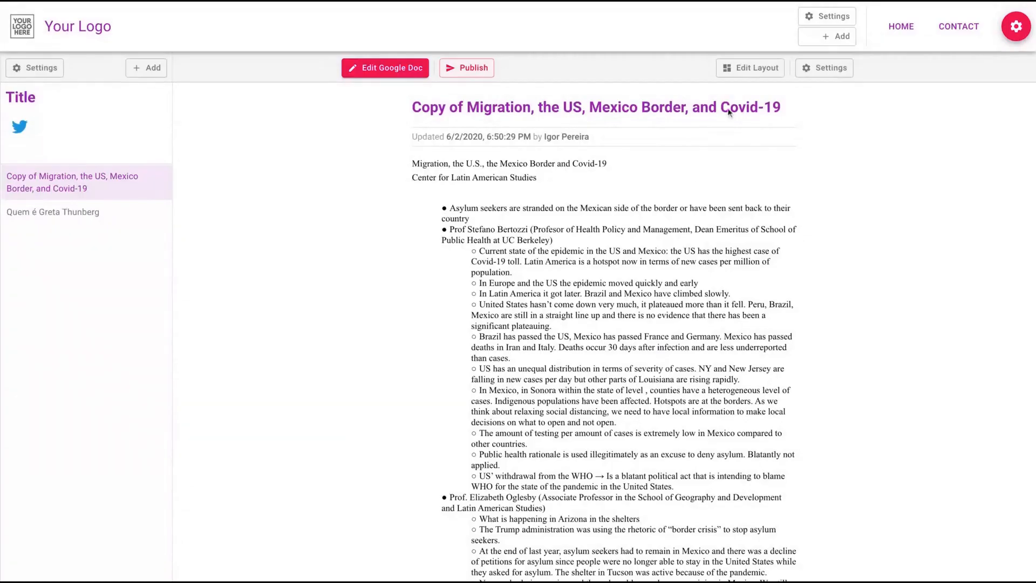
Add an Image widget with an Unsplash portrait between the title and the document info in the migration document's layout
click(745, 76)
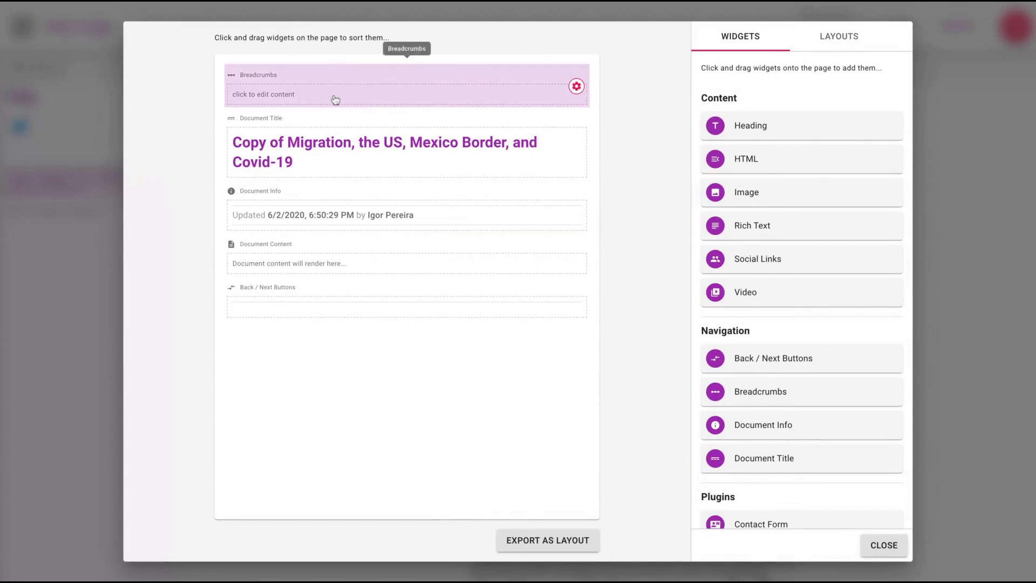
drag(747, 162, 378, 201)
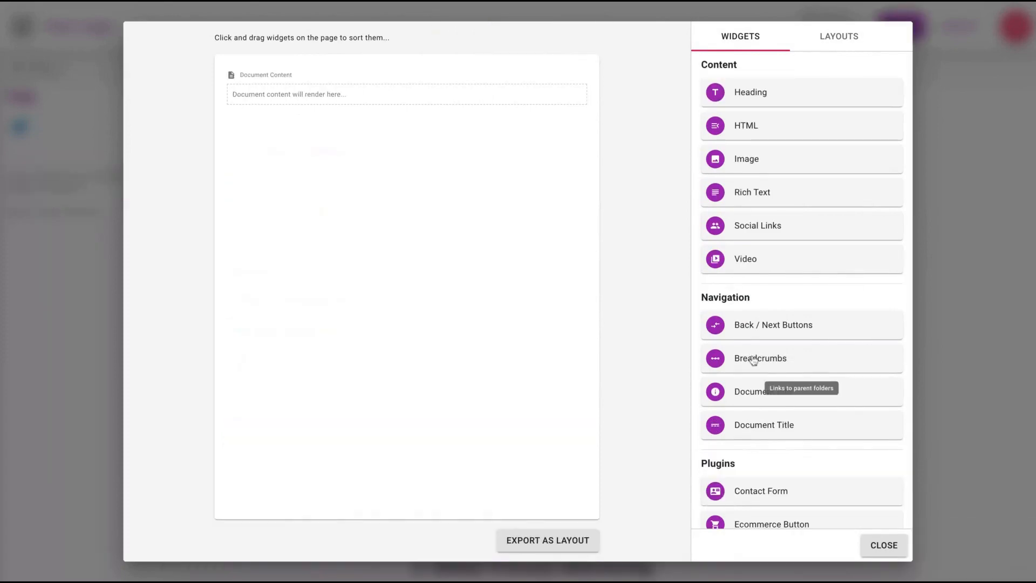
Add a Breadcrumbs widget below the document content in the home page layout
click(752, 360)
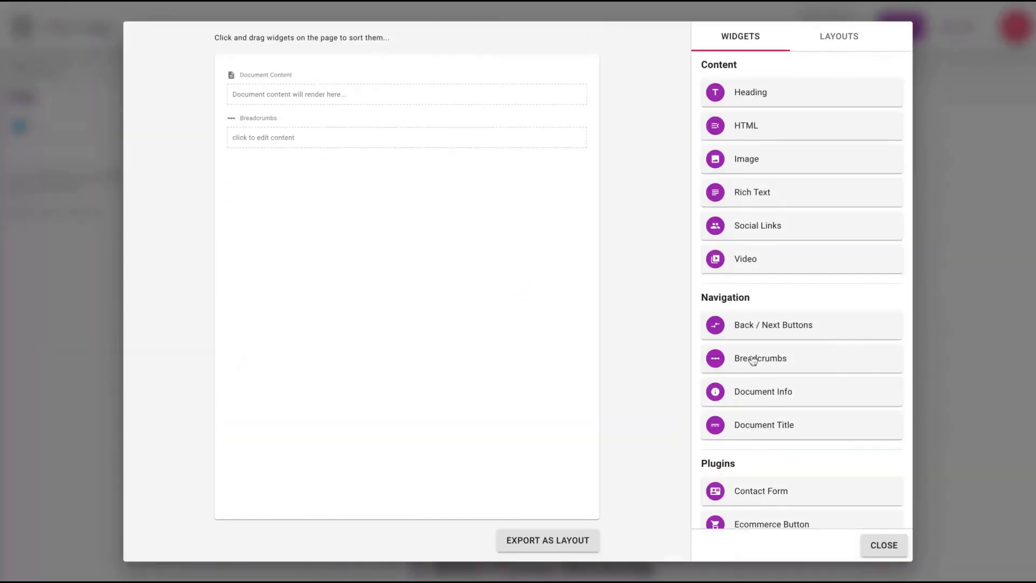
scroll(761, 269, down, 1)
scroll(756, 267, up, 2)
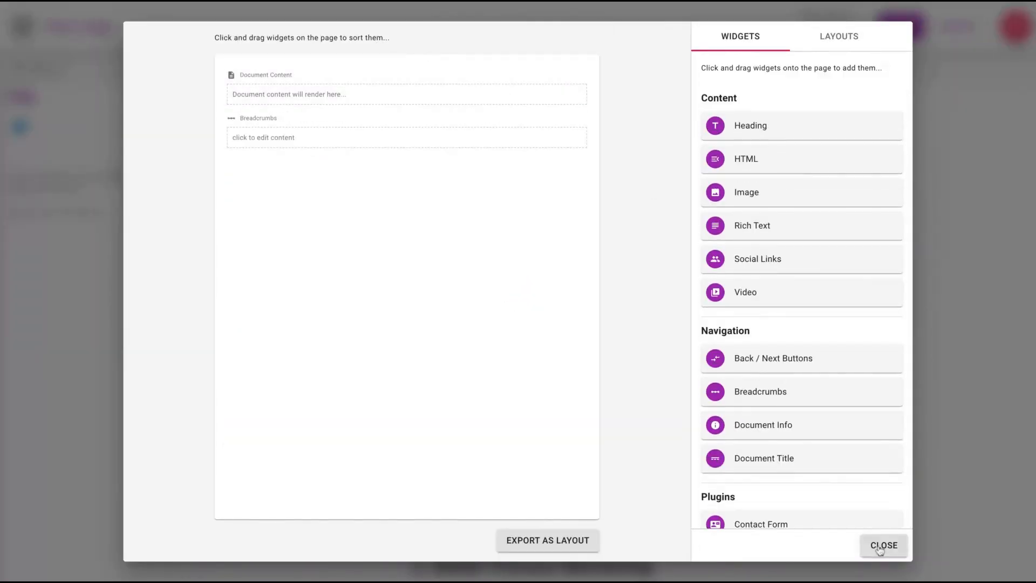
click(883, 545)
Open the migration document from the sidebar and check how the image appears in its page layout
scroll(467, 221, down, 2)
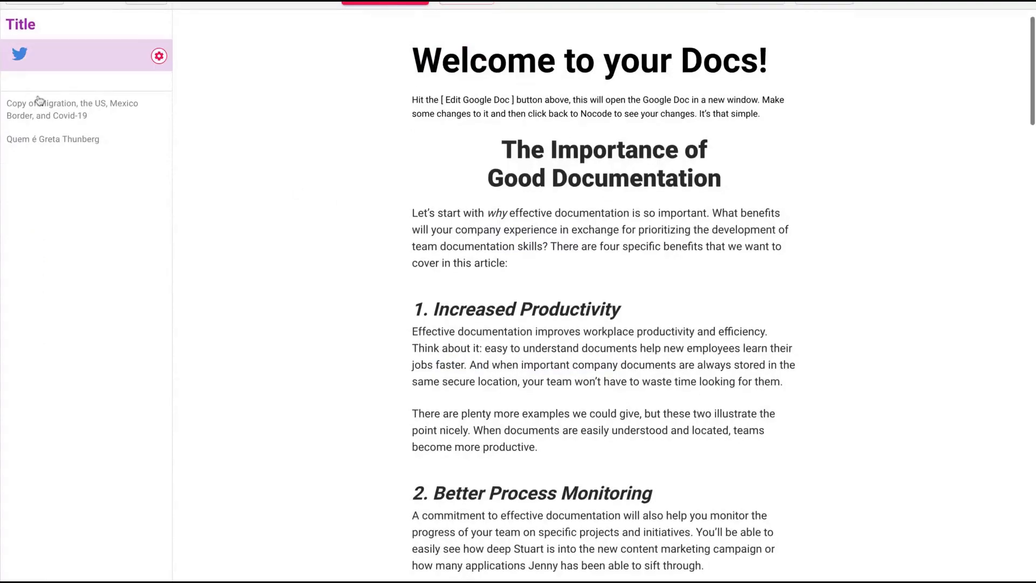
click(39, 103)
scroll(542, 182, up, 2)
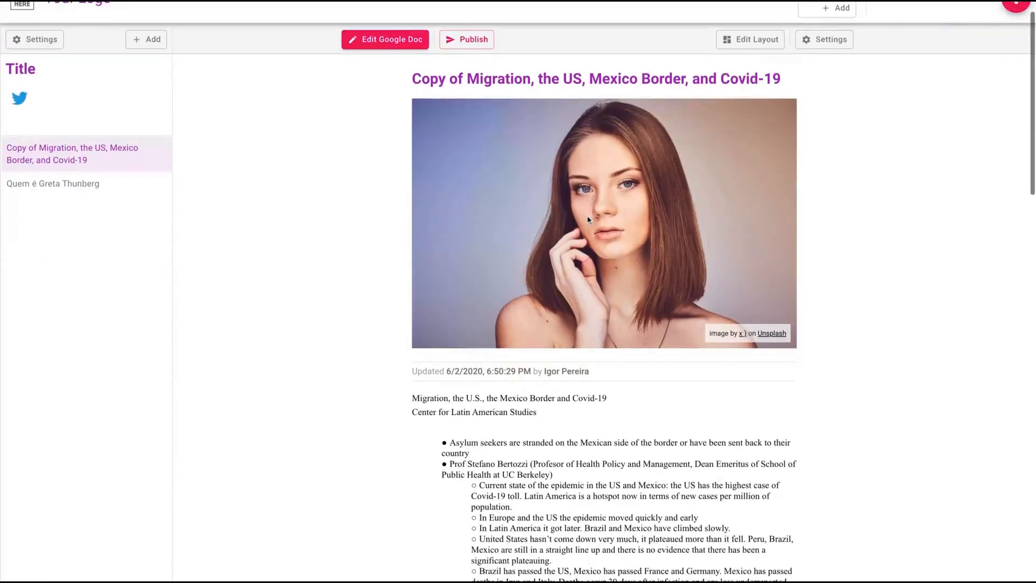
scroll(587, 216, down, 3)
scroll(587, 216, up, 2)
scroll(380, 208, up, 2)
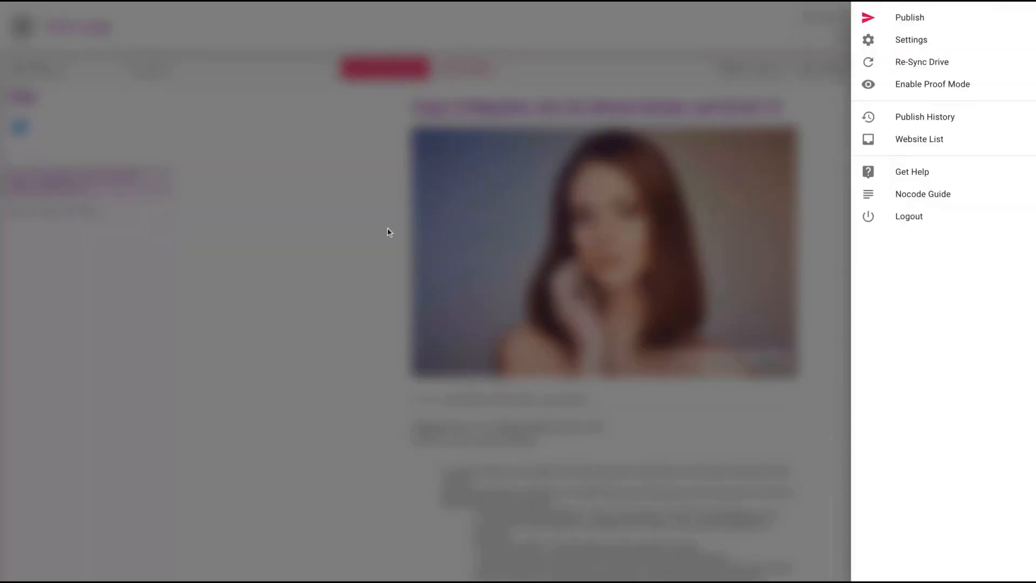
click(381, 224)
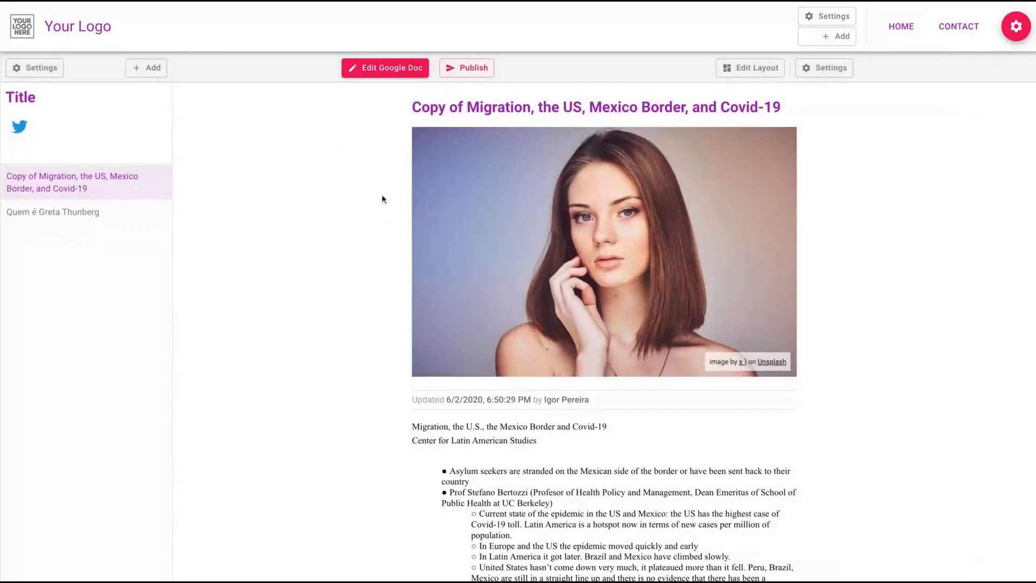
Generate a preview of the website and open it
click(469, 70)
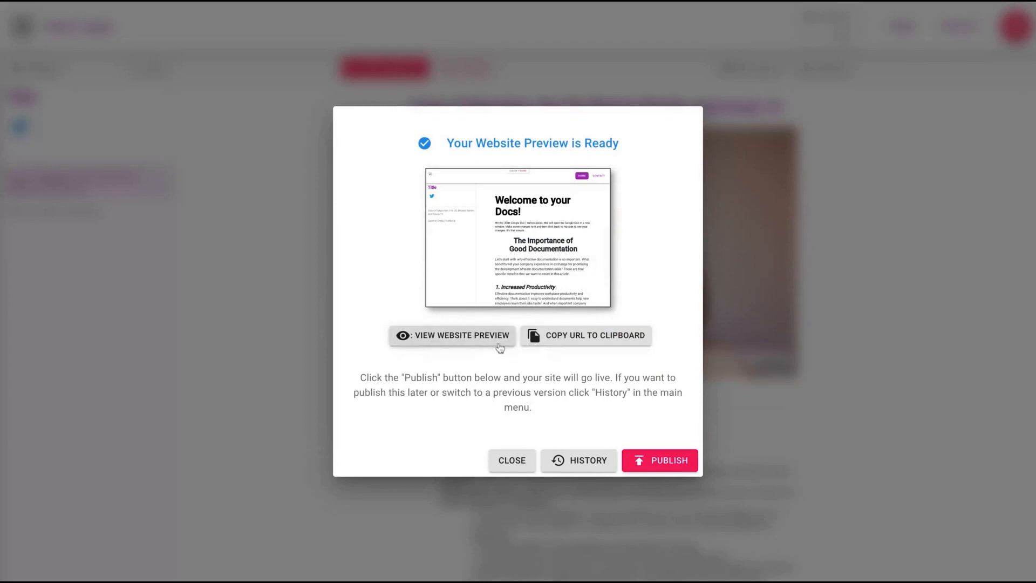
click(550, 335)
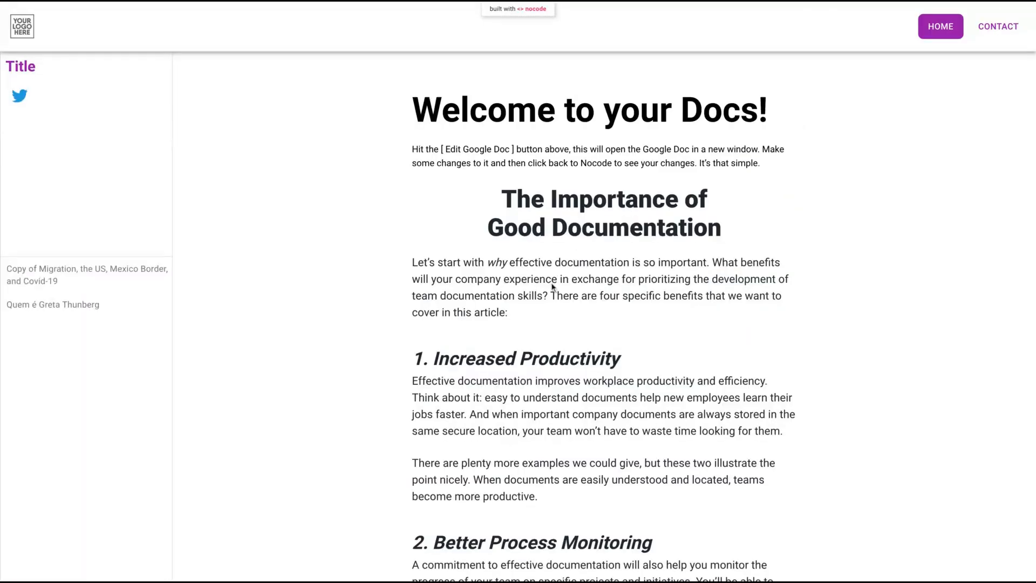
Examine the previewed home page from beginning to end and test the Rihanna - Man Down video in the sidebar widget
scroll(77, 395, down, 3)
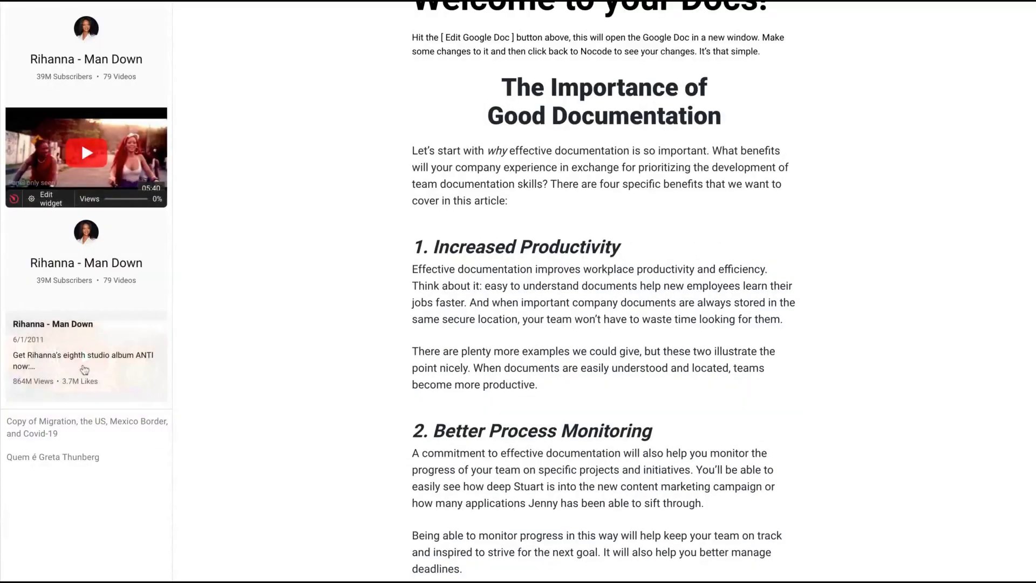
scroll(79, 378, up, 3)
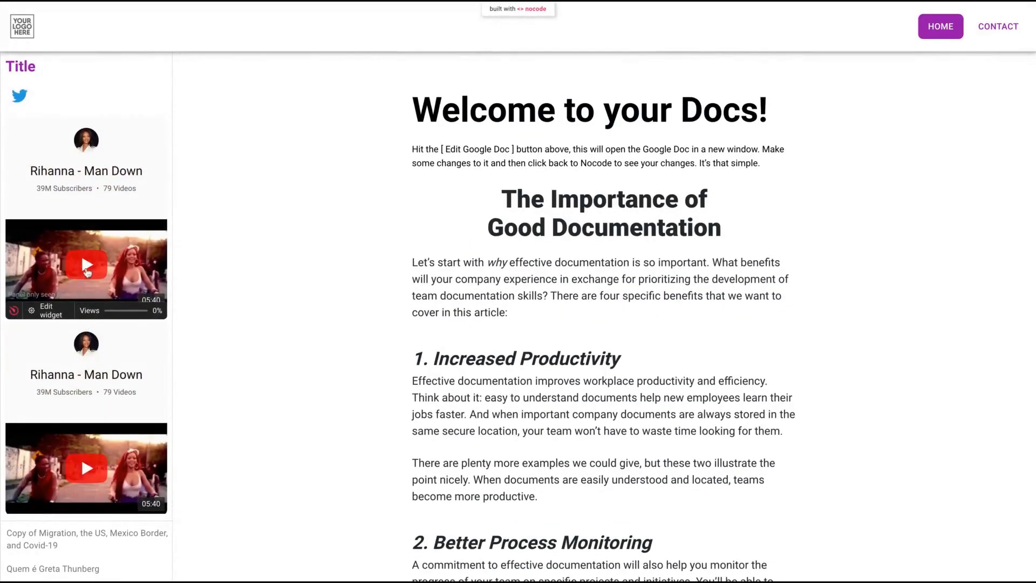
click(88, 270)
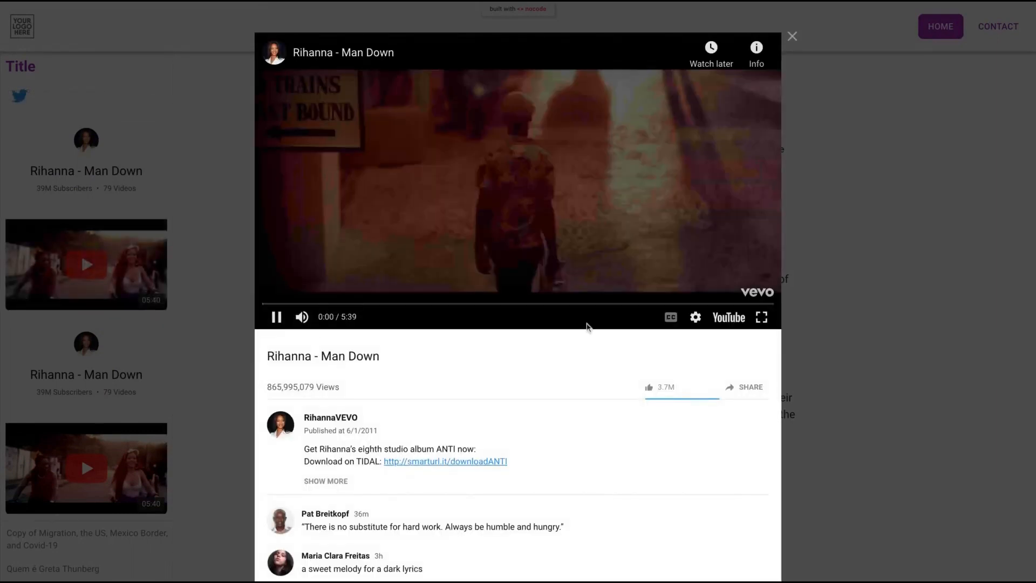
key(Escape)
scroll(502, 430, down, 20)
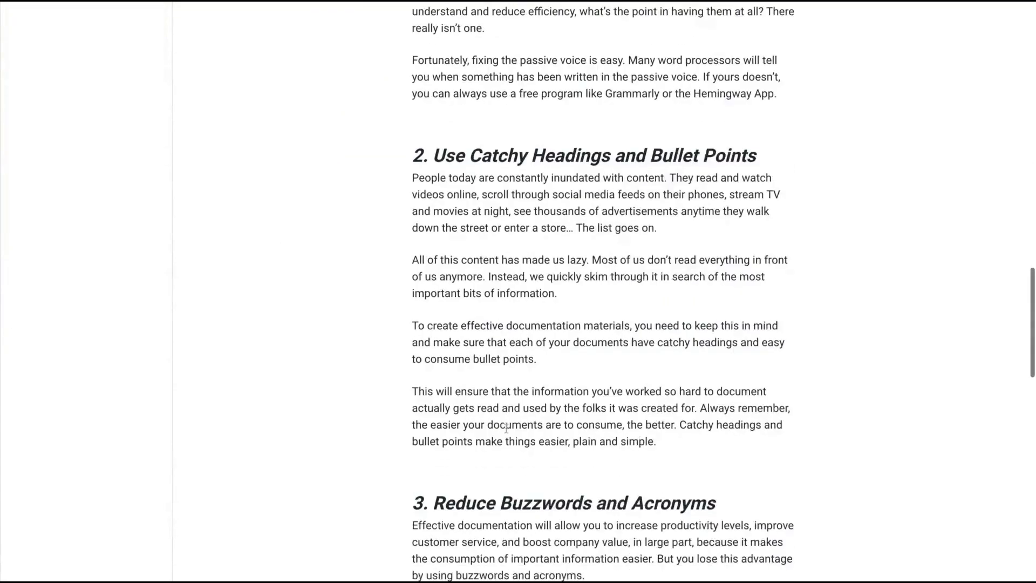
scroll(506, 428, up, 20)
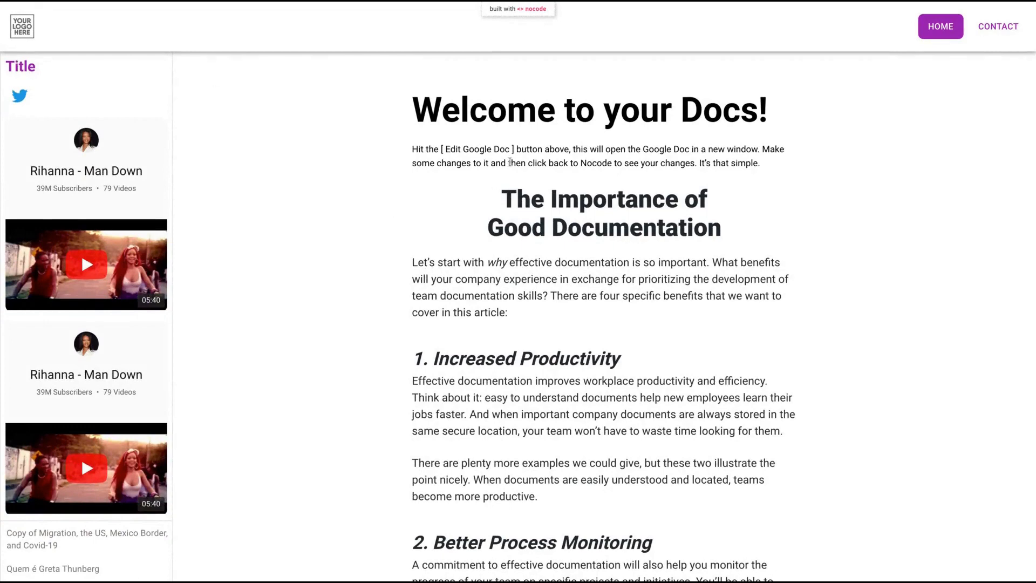
scroll(128, 231, down, 9)
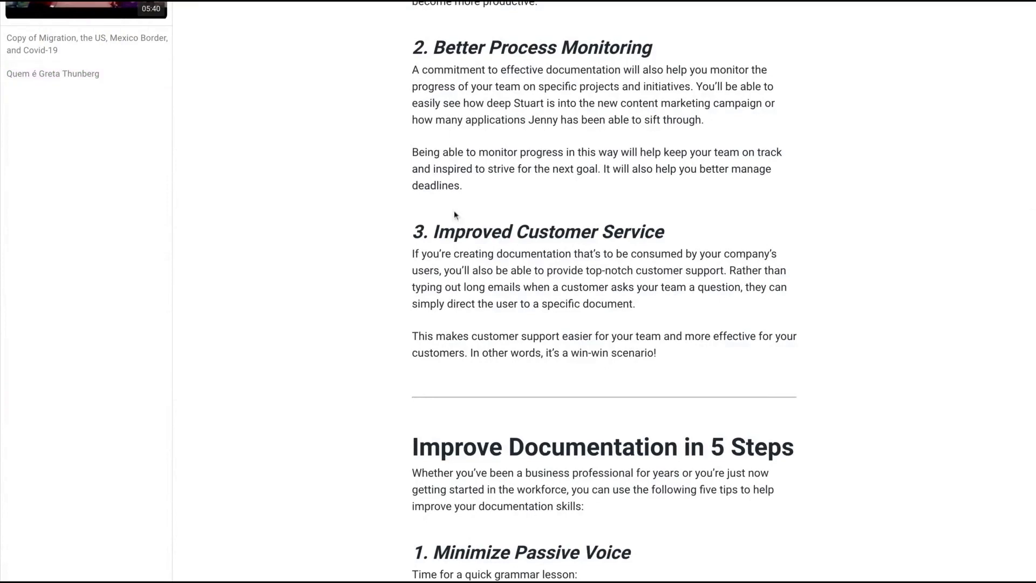
scroll(454, 211, up, 9)
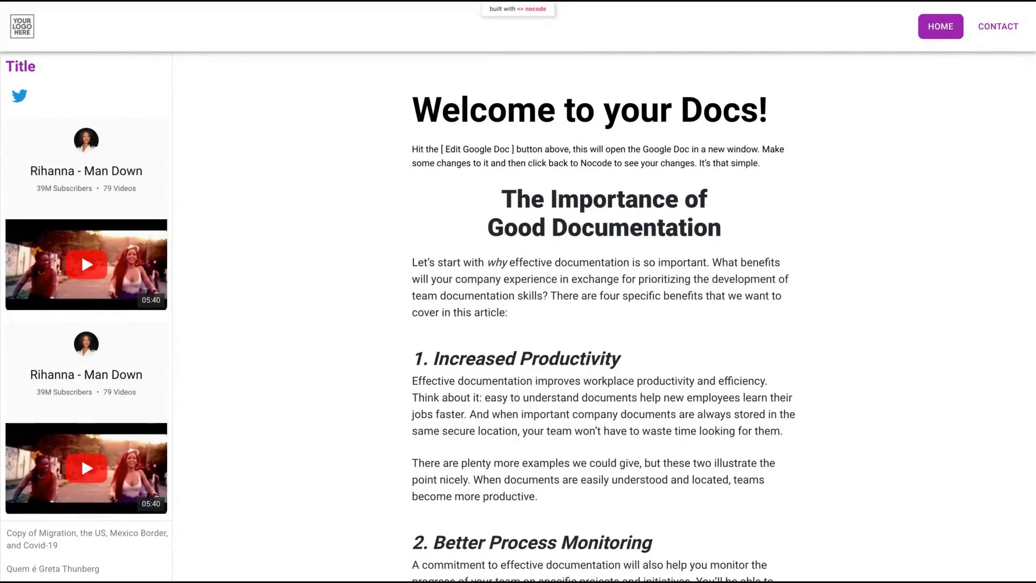